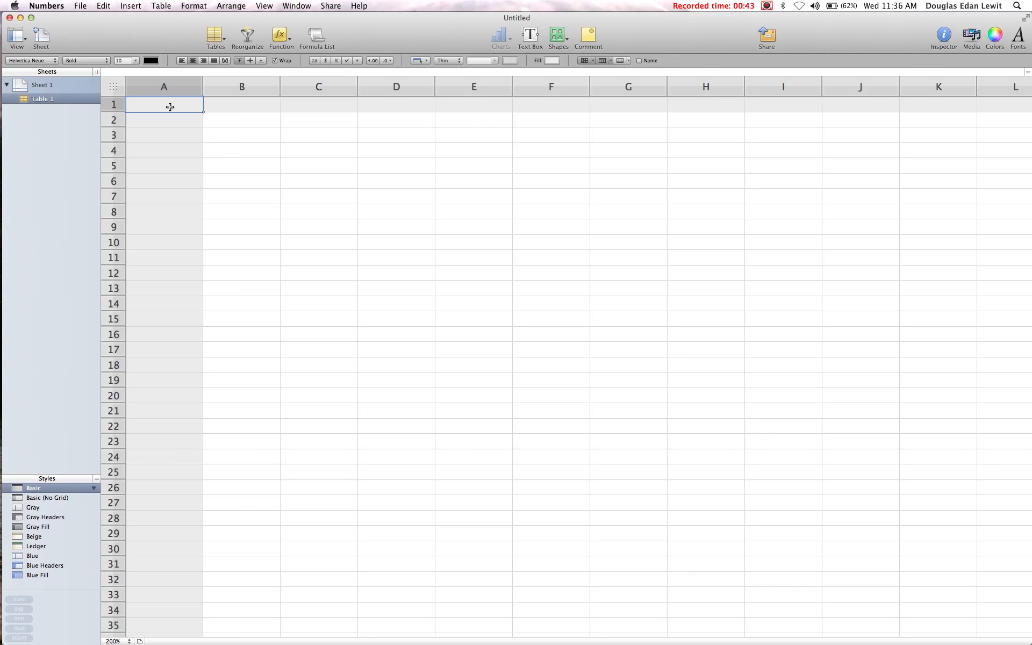
- Enter the column headers Months, Simple Interest and Compound Interest in cells A1 to C1
text(Months)
click(241, 106)
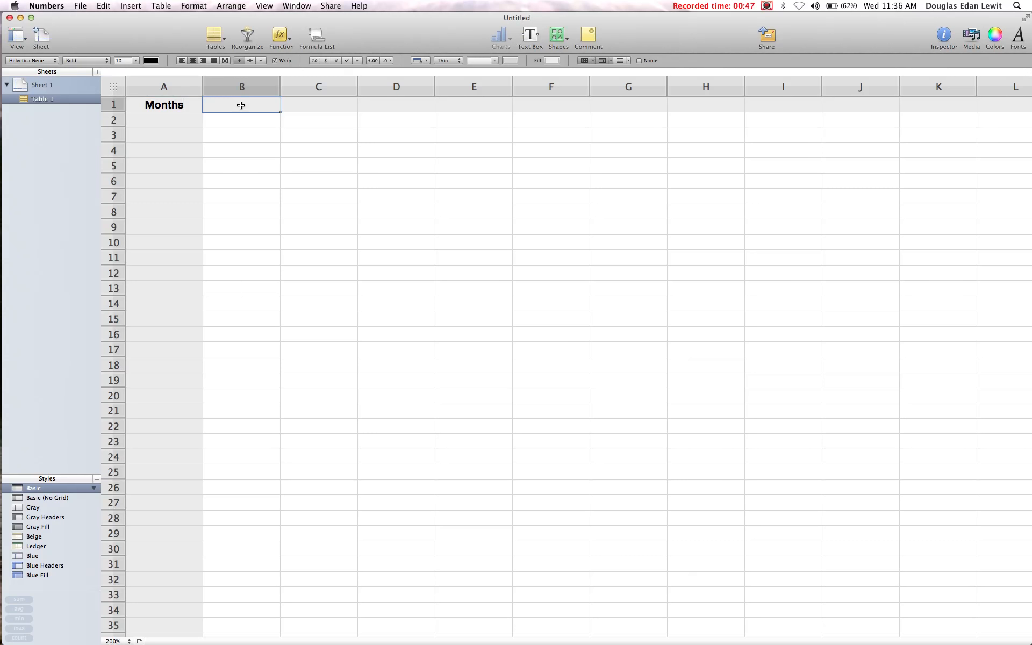
text(Simple Interest)
click(331, 112)
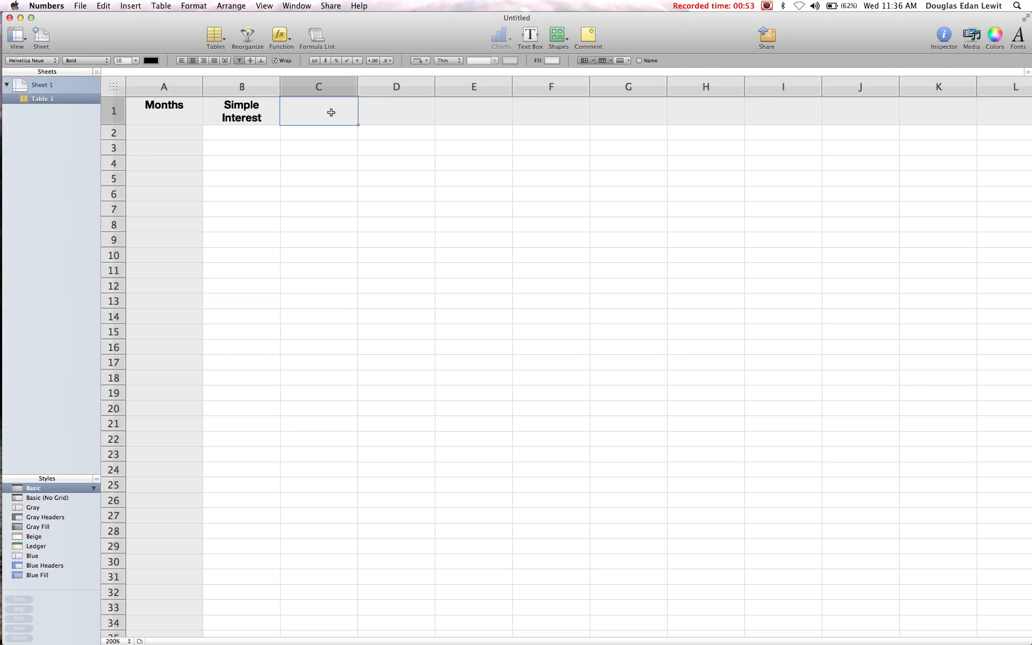
text(Compound Interest)
- Enter 0 as the first month in A2 and centre the contents of column A
click(172, 136)
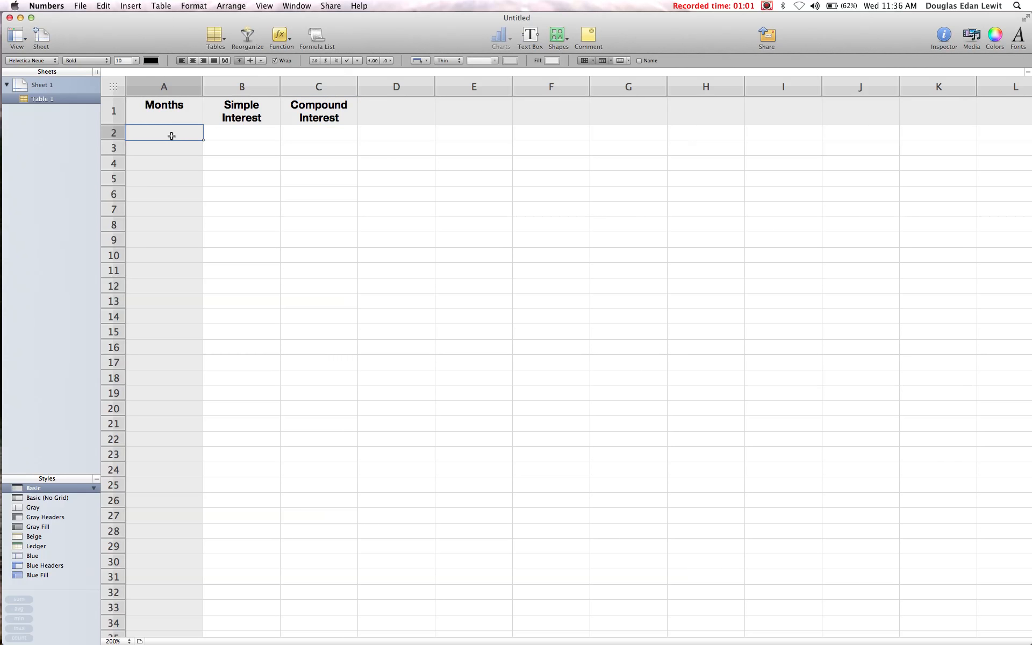
text(0)
click(175, 85)
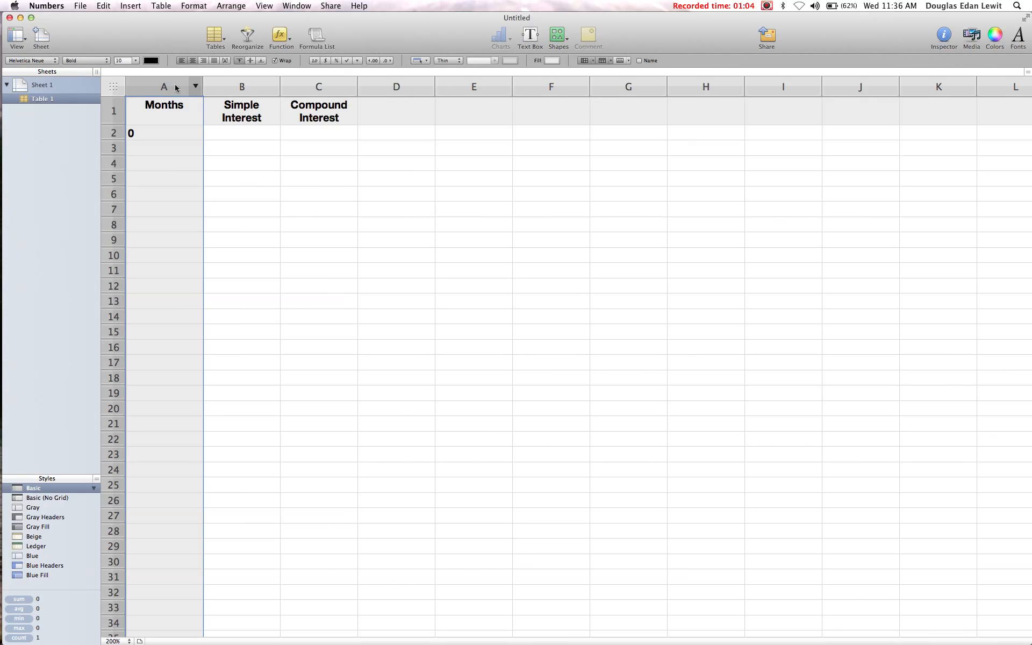
click(192, 60)
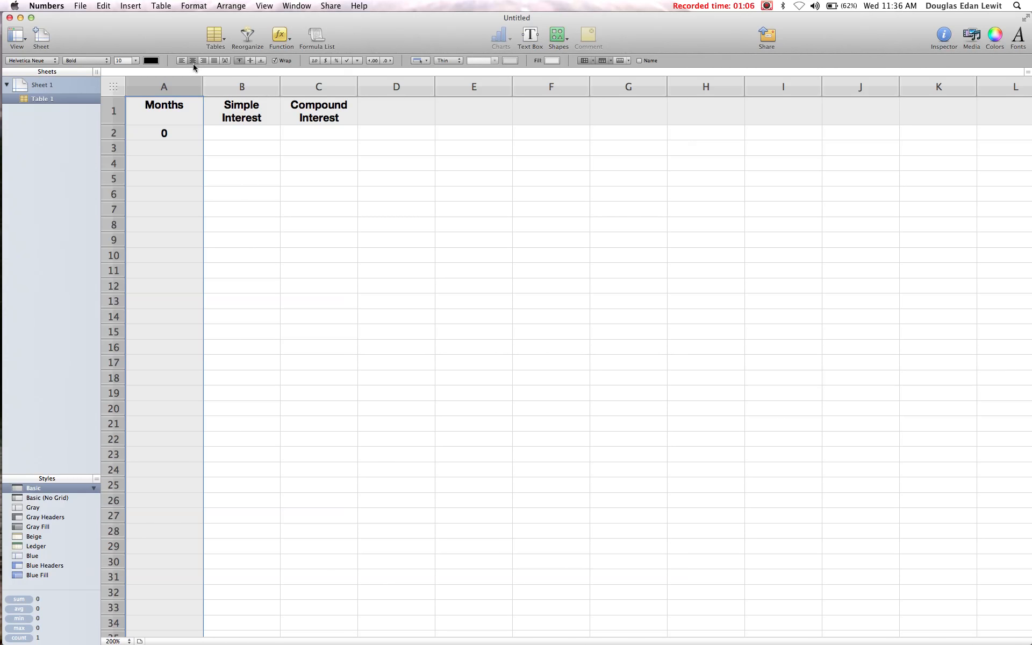
- Enter the formula =A2+1 in A3 and fill it down to A26, up to month 24
click(178, 144)
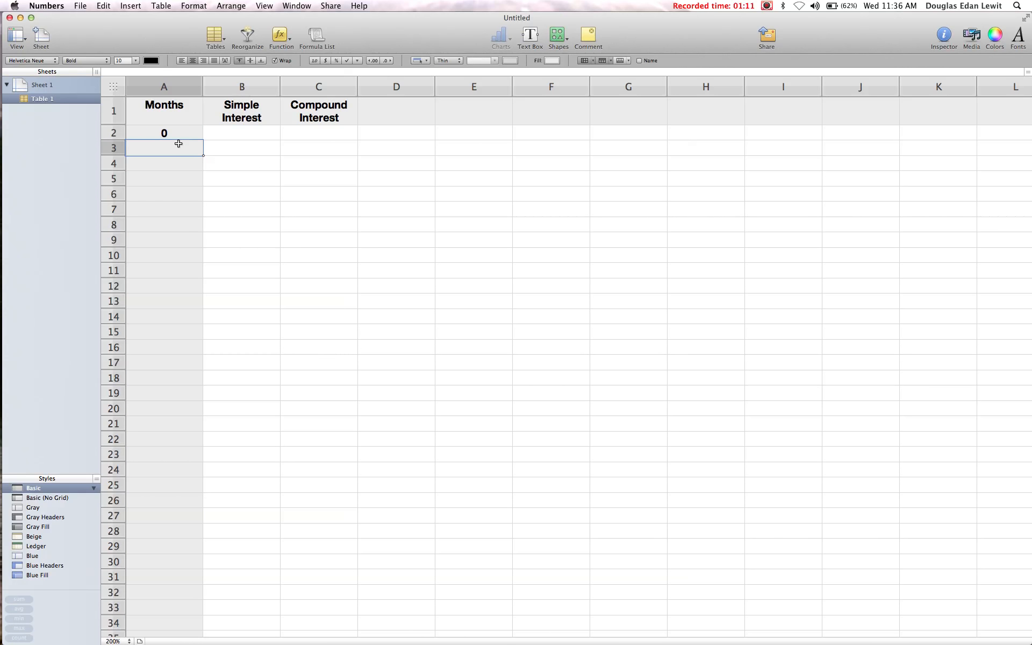
text(=A)
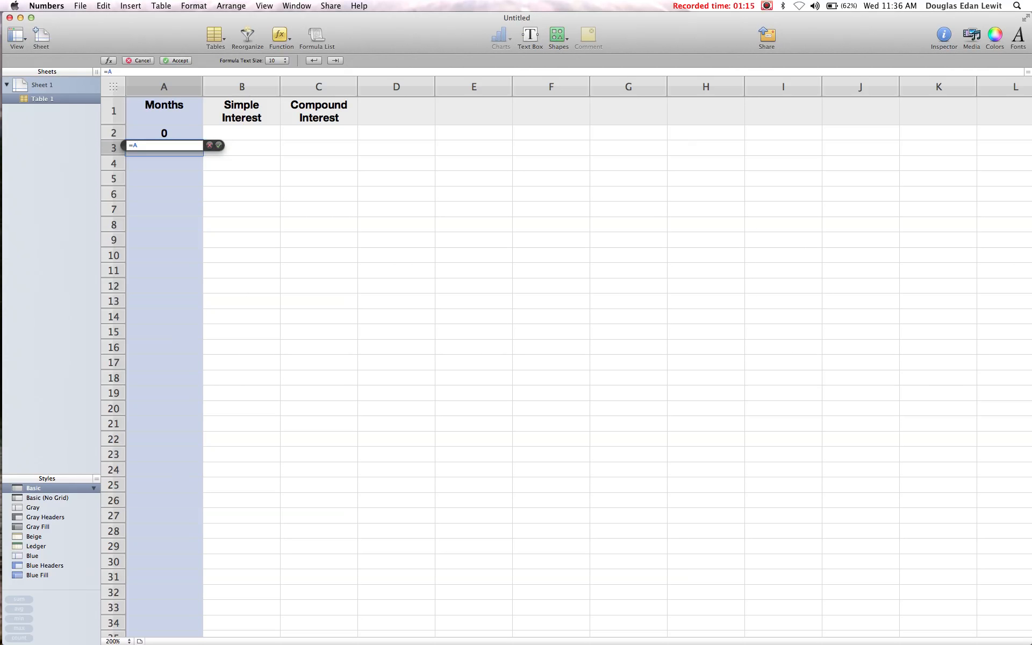
text(2+1)
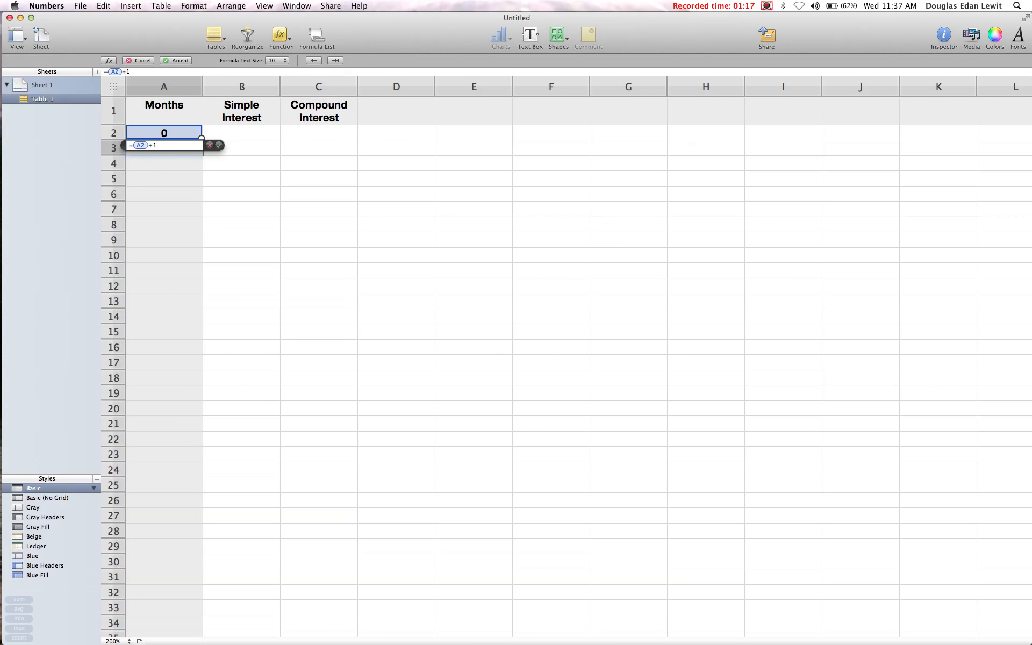
key(Return)
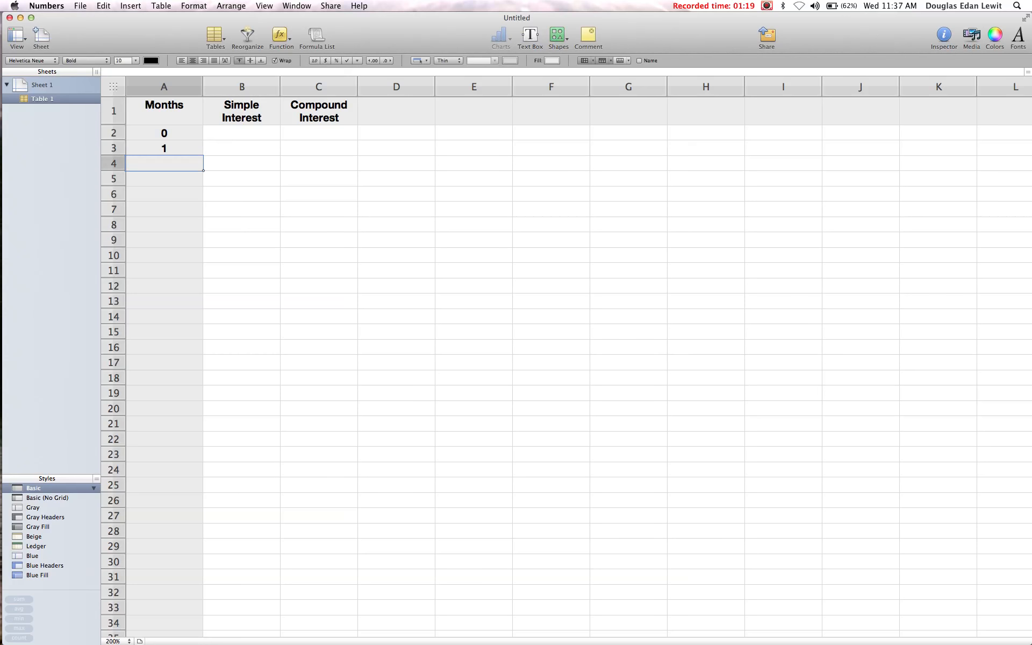
click(193, 153)
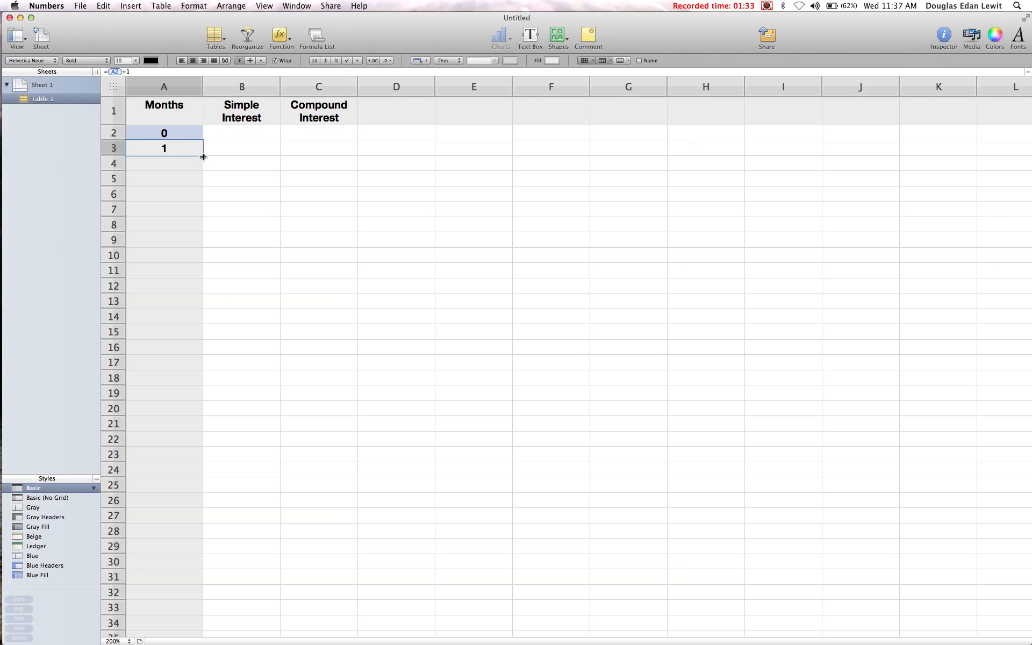
drag(203, 156, 202, 501)
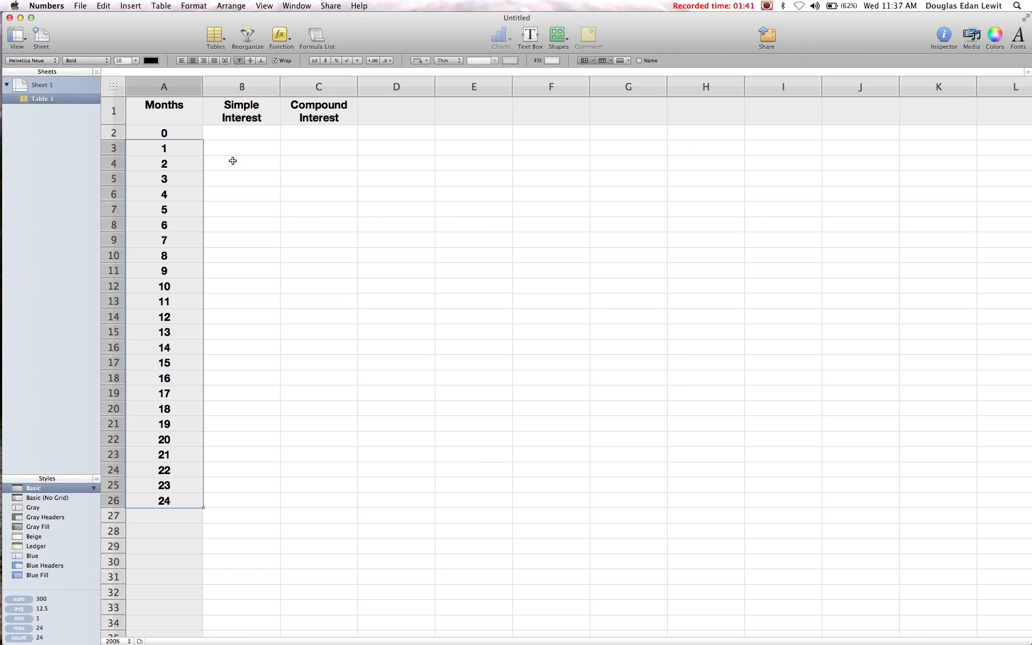
- Enter 1000 in B2 and format the Simple Interest column as centred currency
click(245, 136)
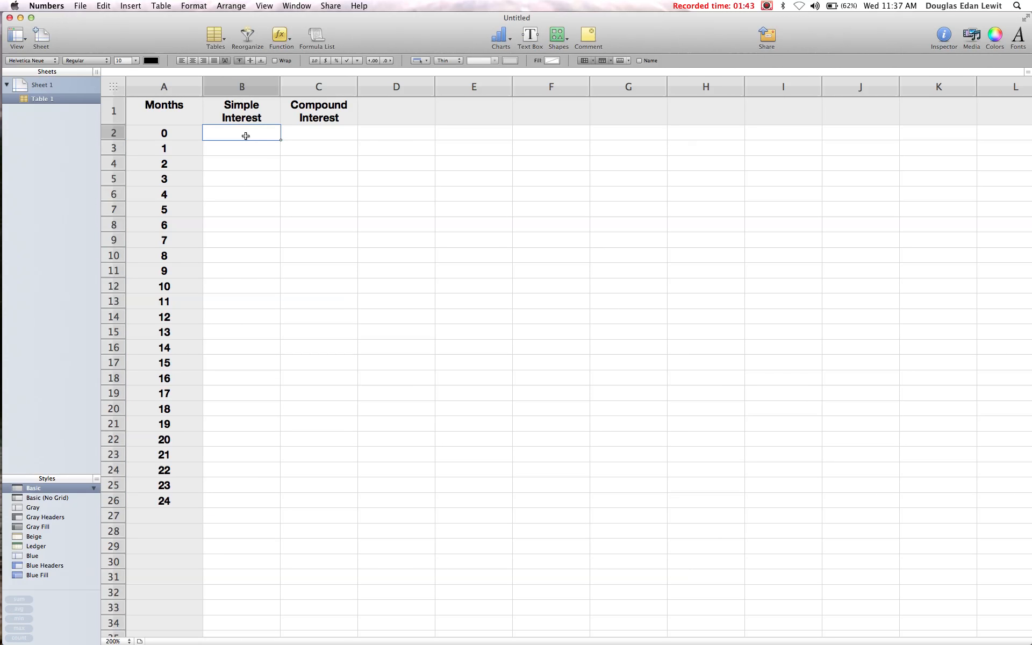
text(1000)
click(216, 81)
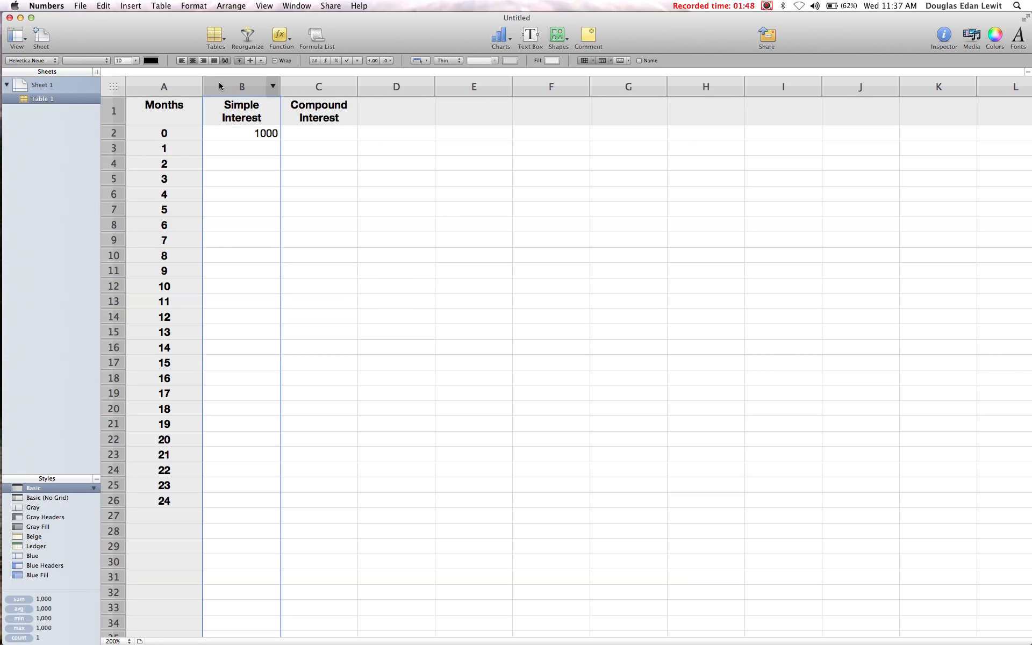
click(192, 63)
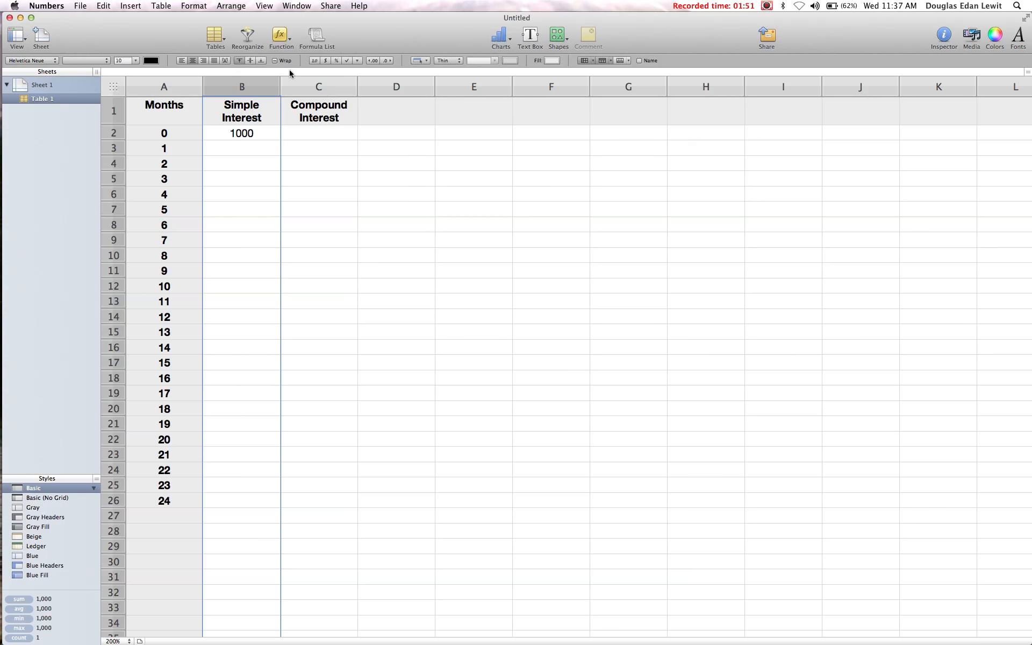
click(325, 61)
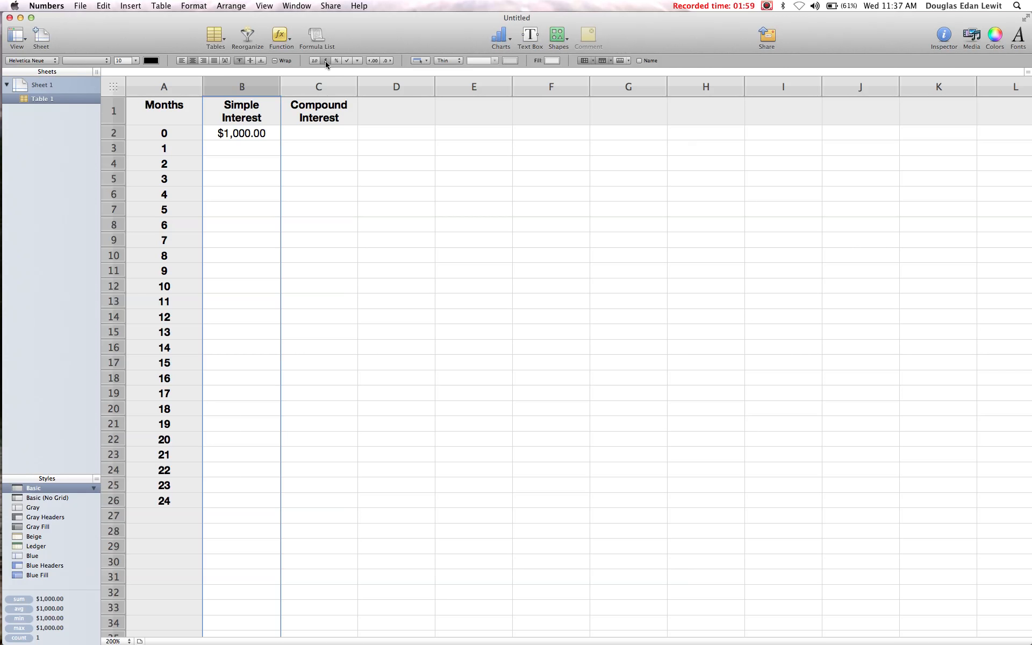
right_click(305, 133)
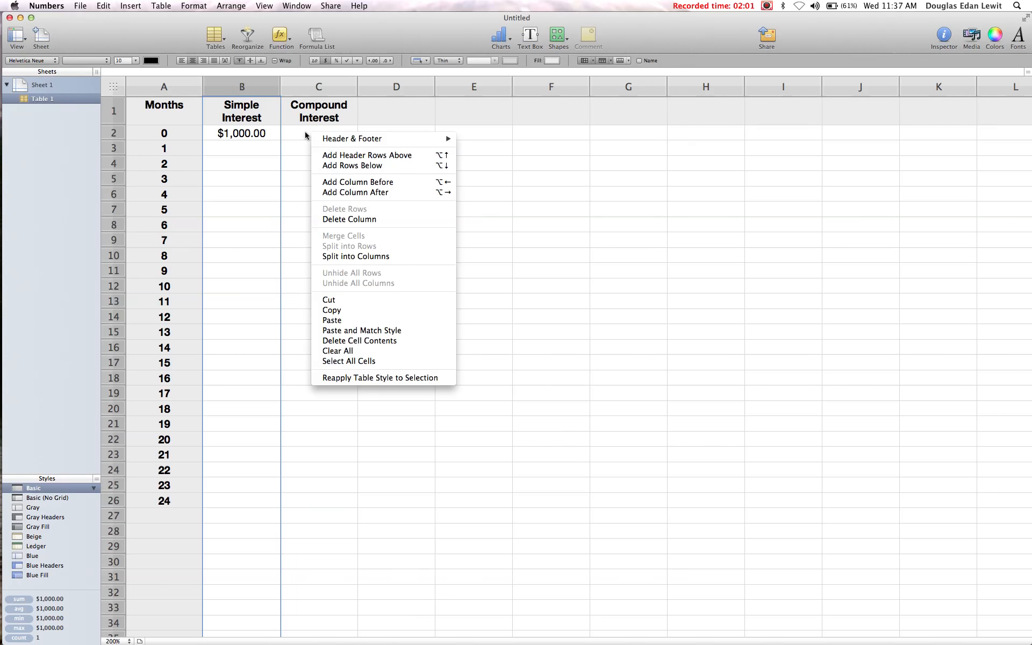
click(305, 131)
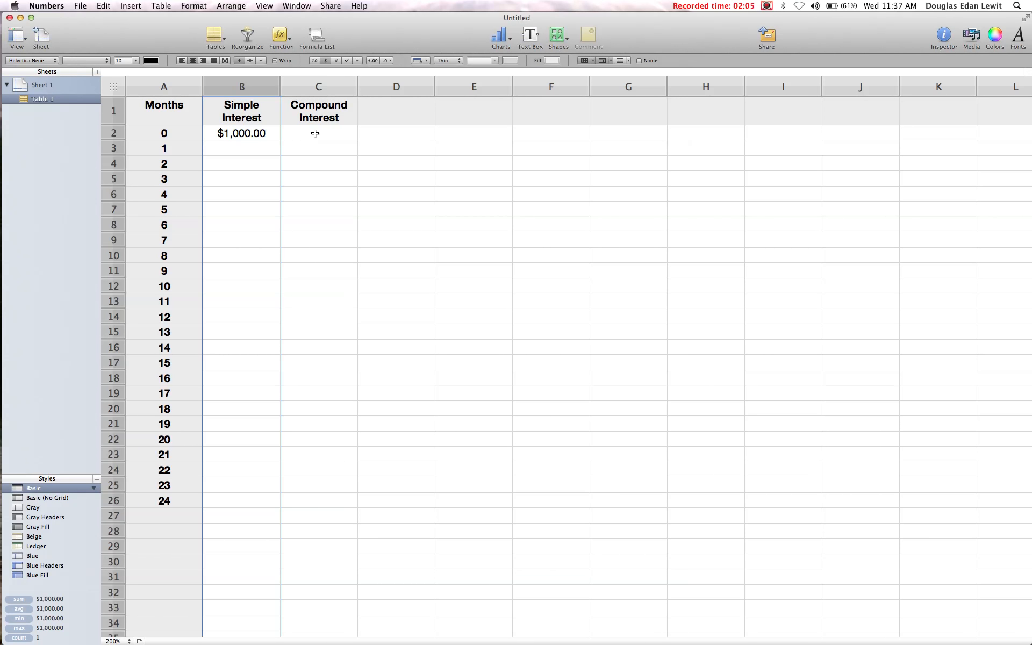
- Enter 1000 in C2 and format the Compound Interest column as centred currency
click(315, 134)
text(1000)
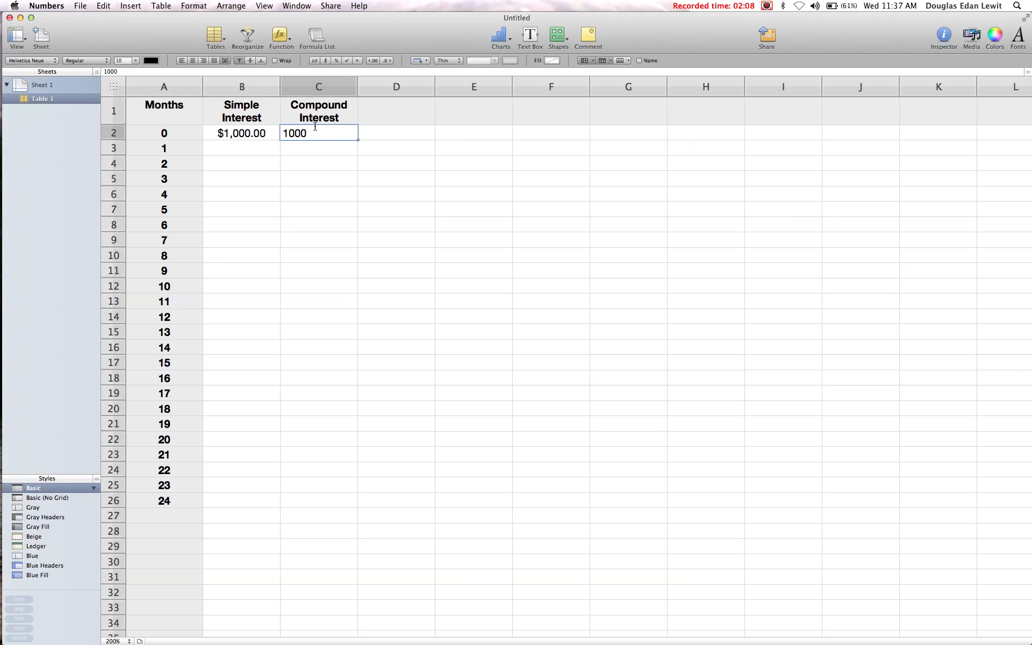
click(306, 84)
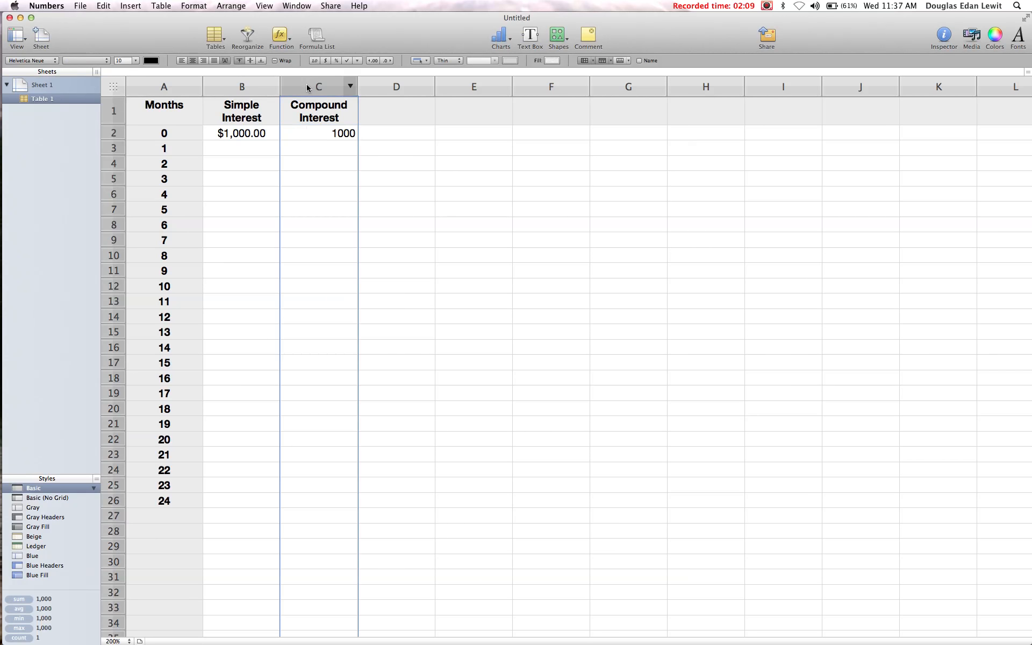
click(192, 61)
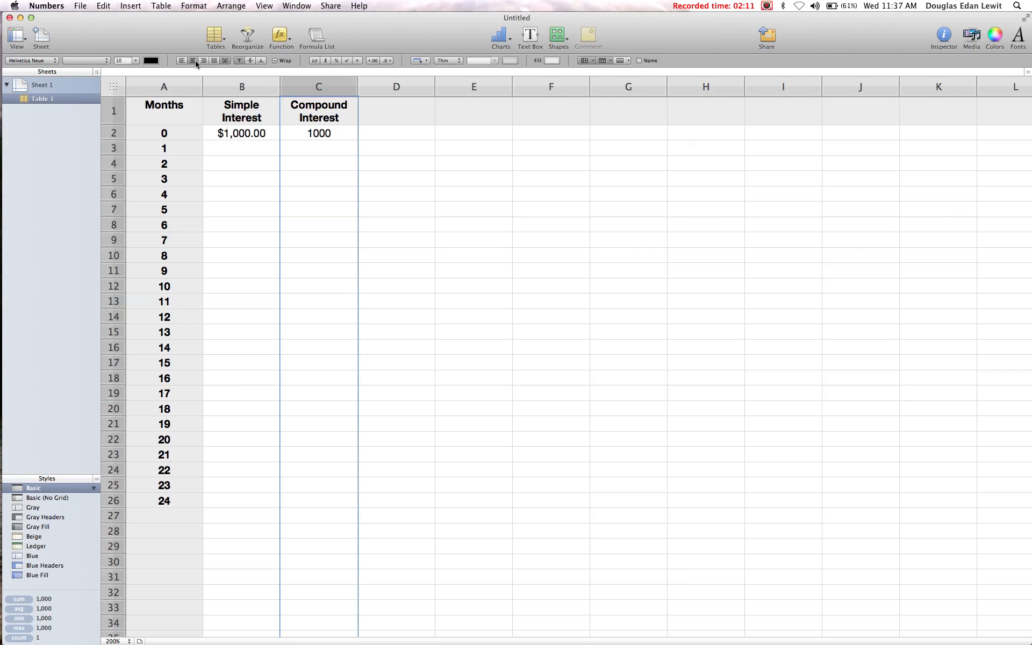
click(325, 60)
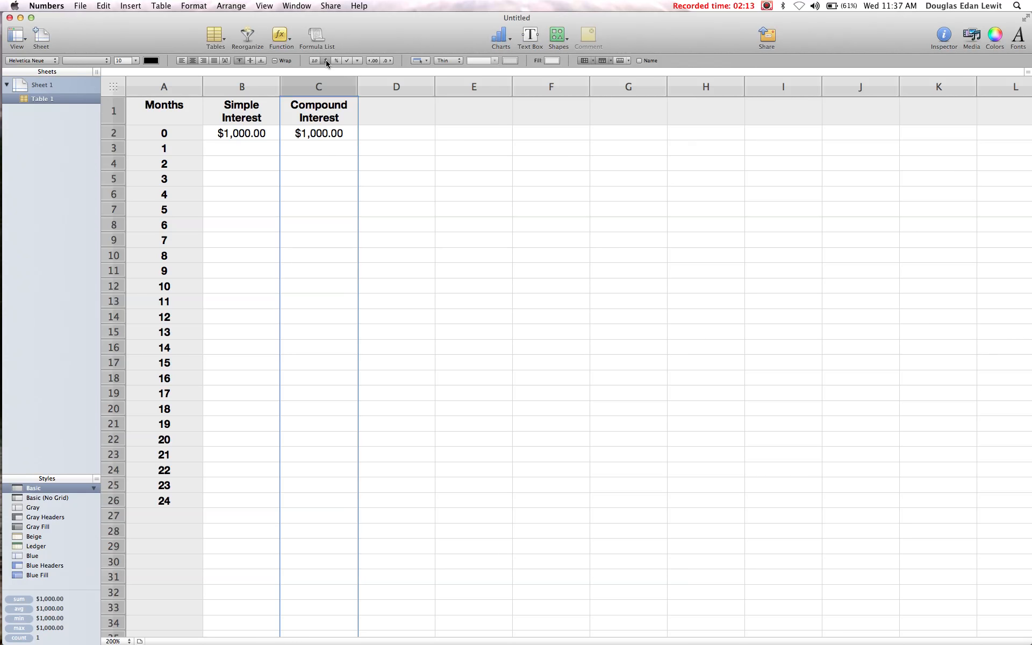
- Try filling B3 to B26 with the formula =B2+1, and clear those cells again
click(244, 146)
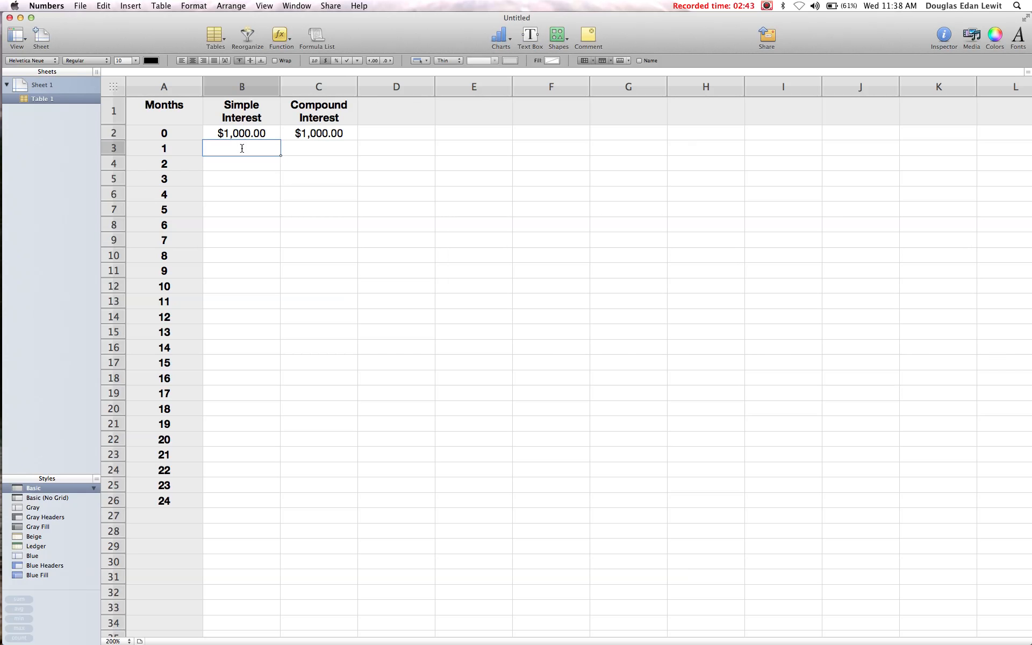
text(=)
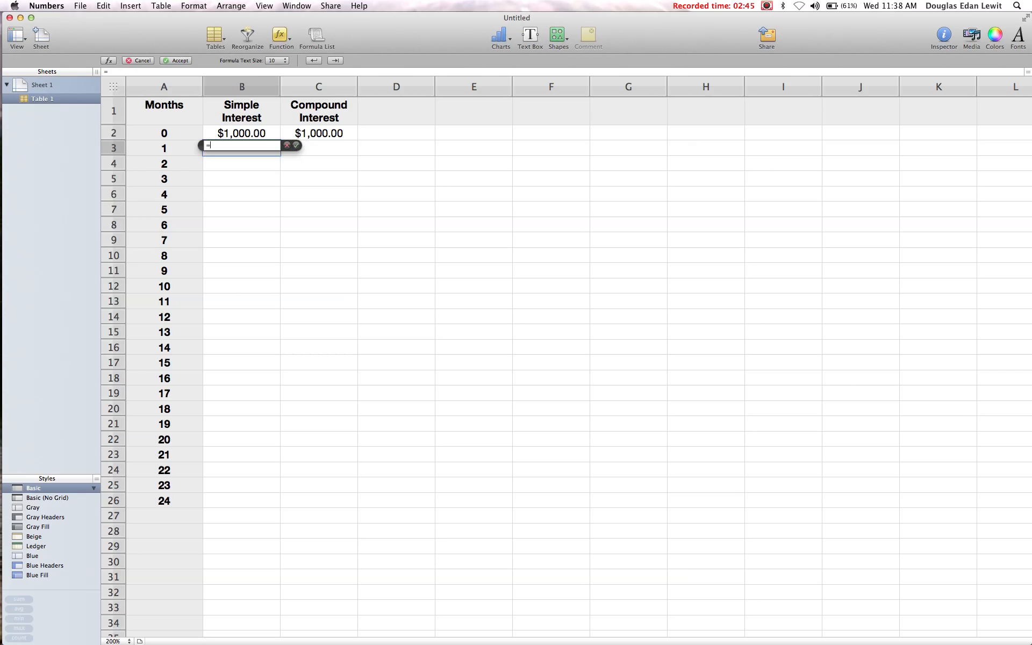
text(B)
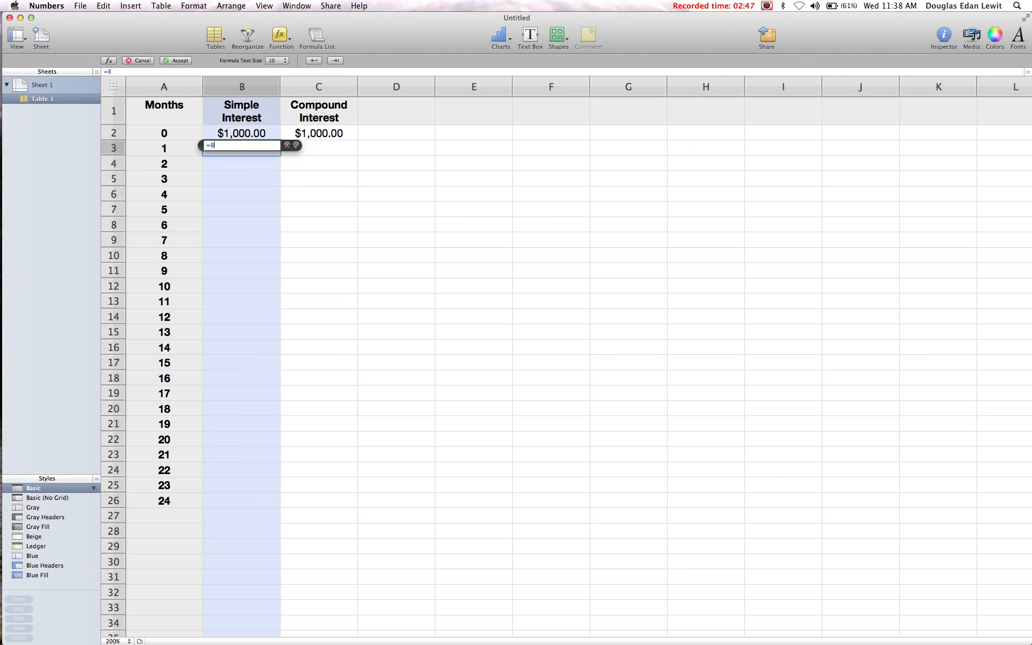
text(2+1)
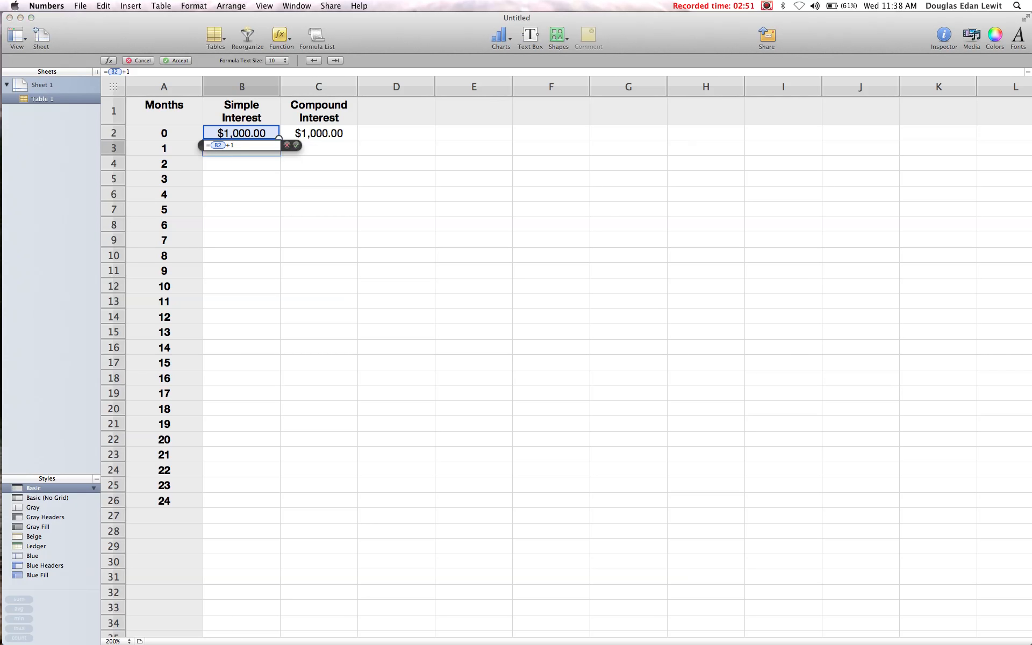
key(Return)
click(251, 150)
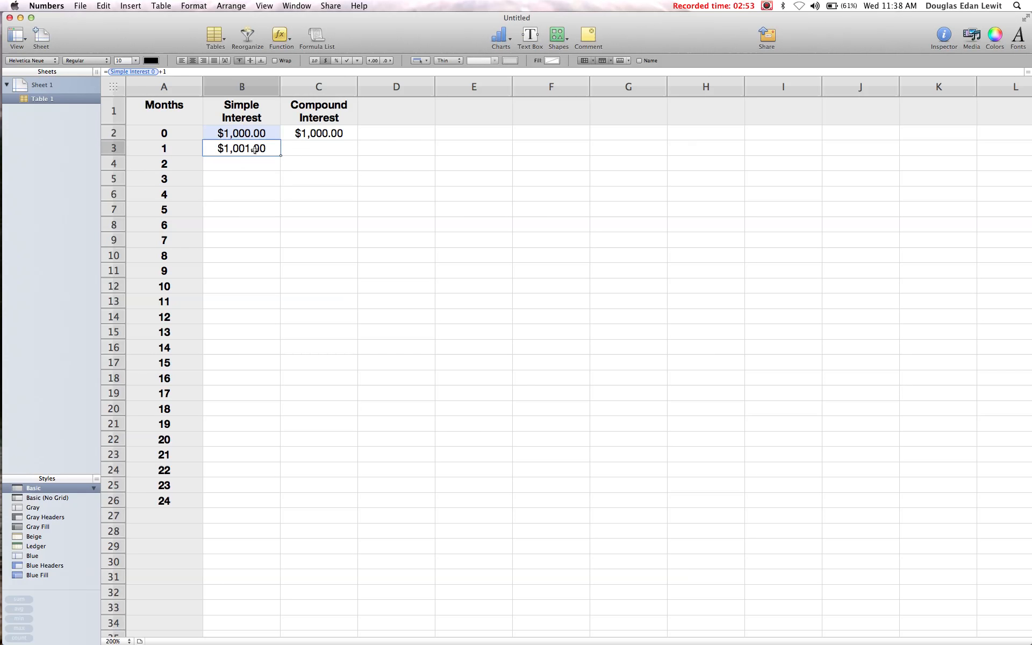
drag(279, 156, 279, 507)
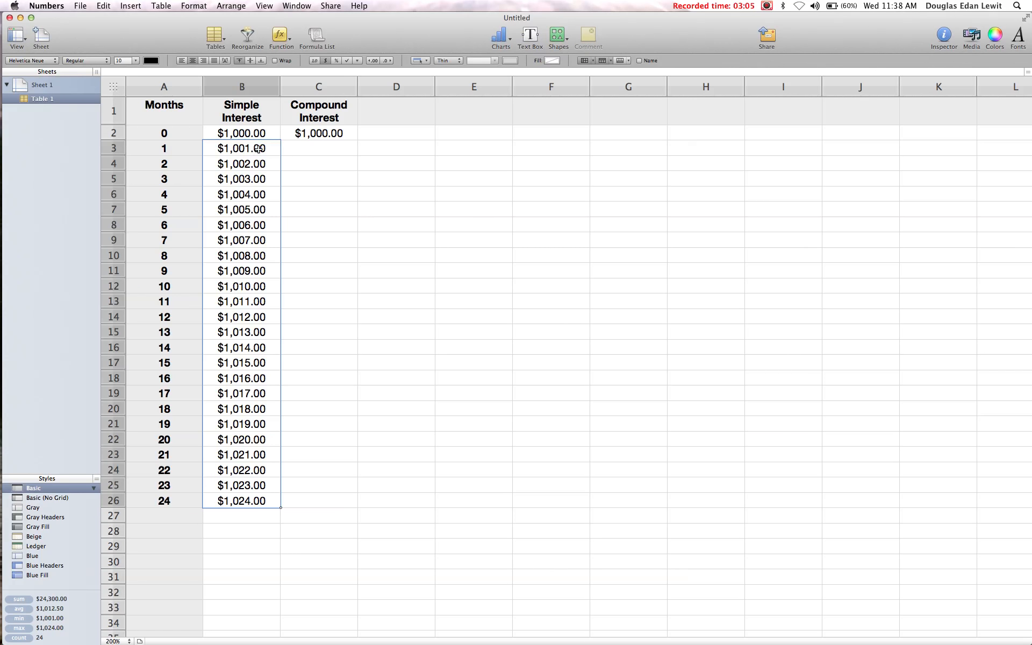
key(Delete)
- Enter the formula =B2+.01*B2 in B3 to add one percent interest for month 1
click(240, 151)
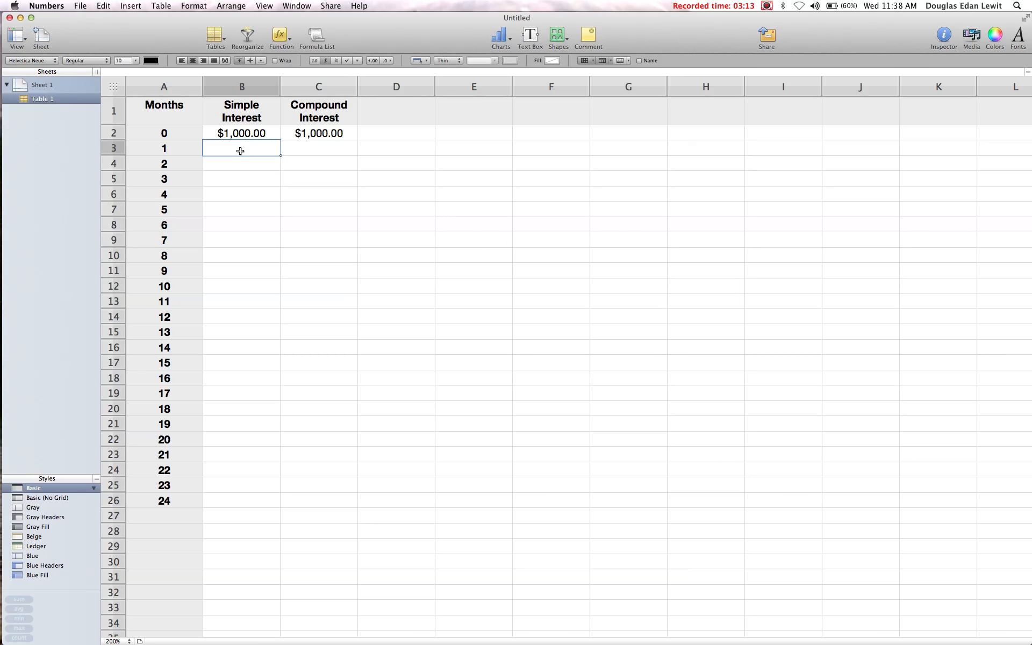
text(=B)
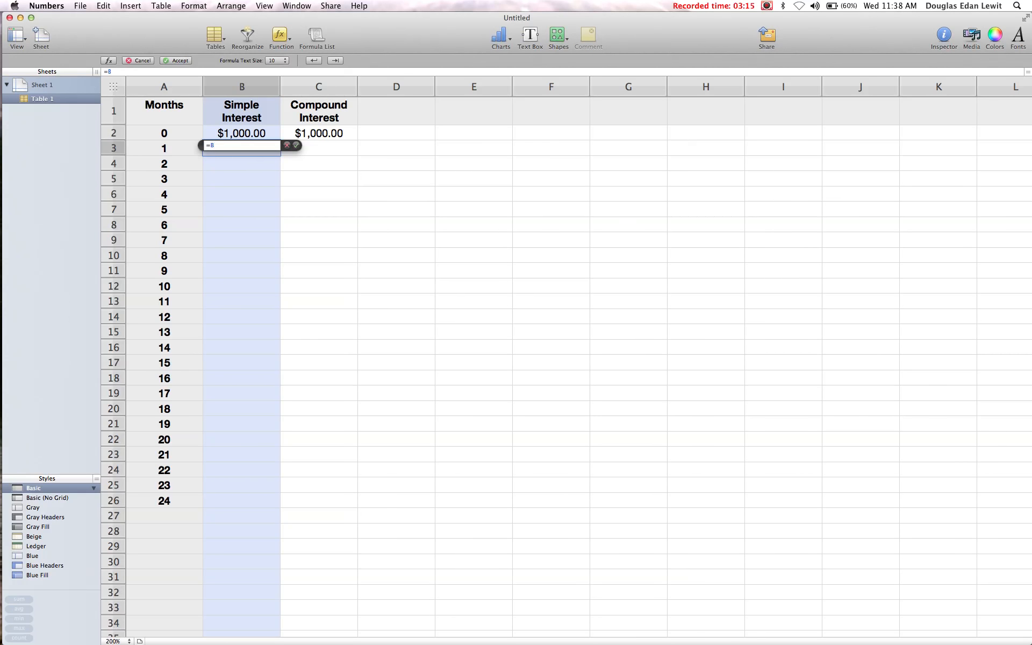
text(2+)
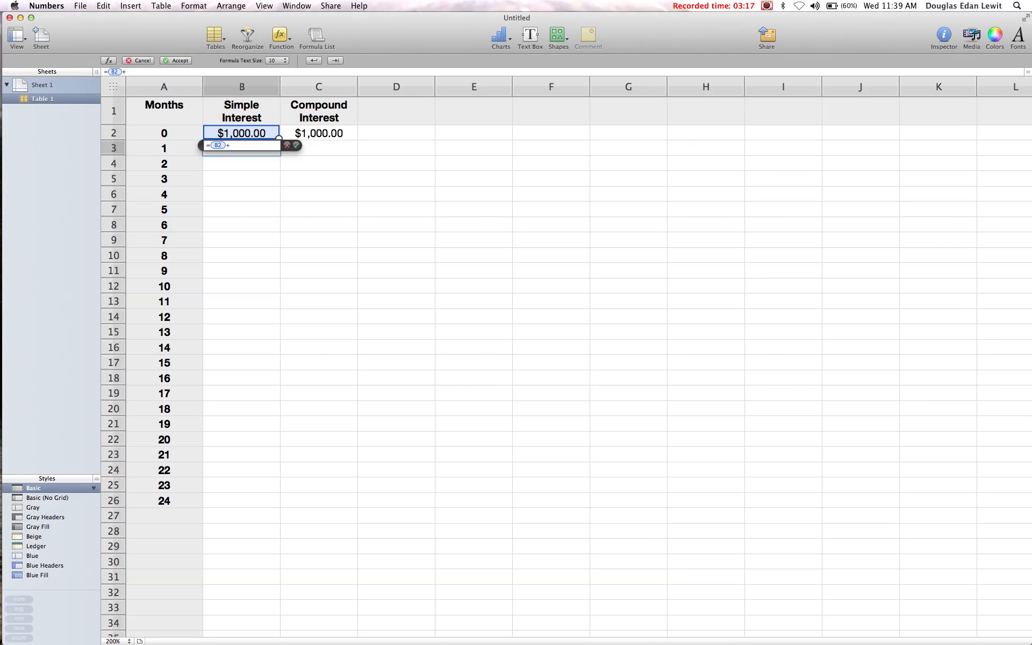
text(.)
text(01*)
text(1000)
key(BackSpace)
key(BackSpace)
key(BackSpace)
text(B)
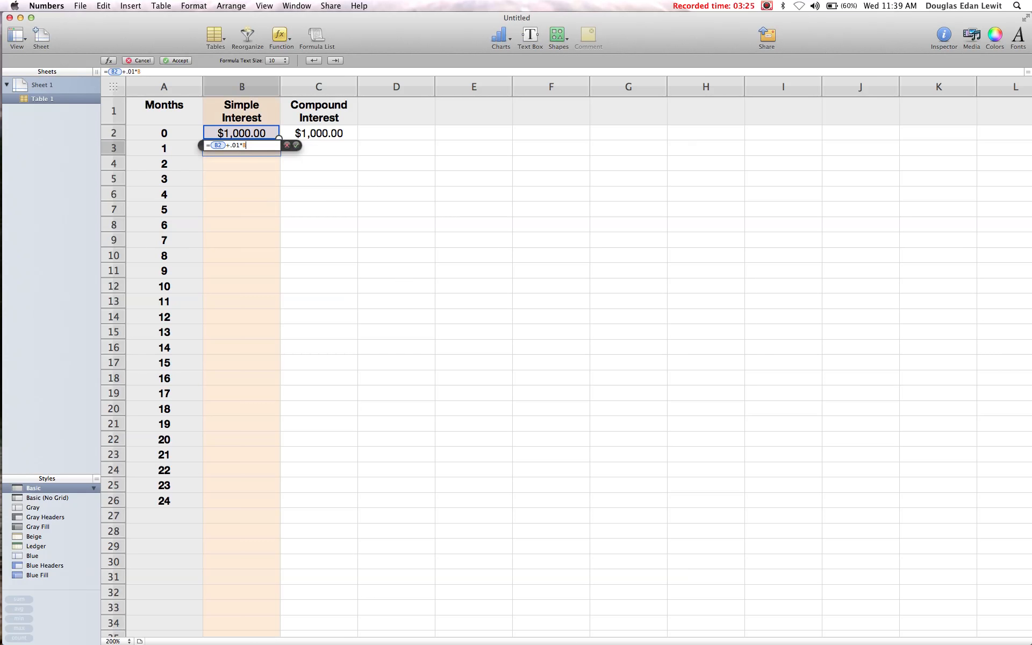
text(2)
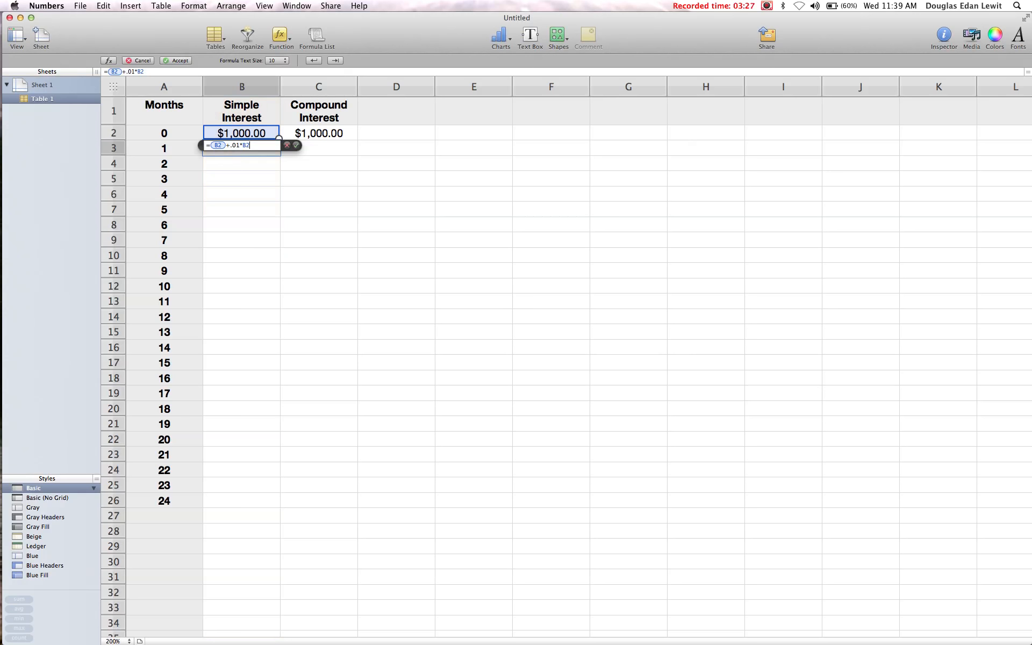
key(Return)
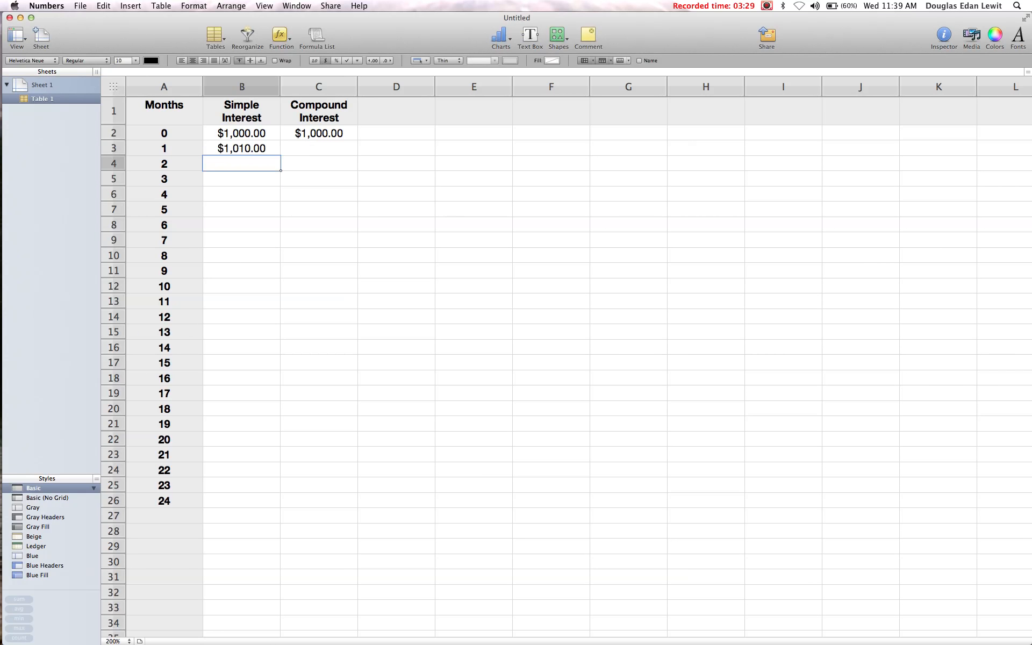
- Replace the formula in B3 with =B2+.01*1000 and fill it down through B26
click(266, 151)
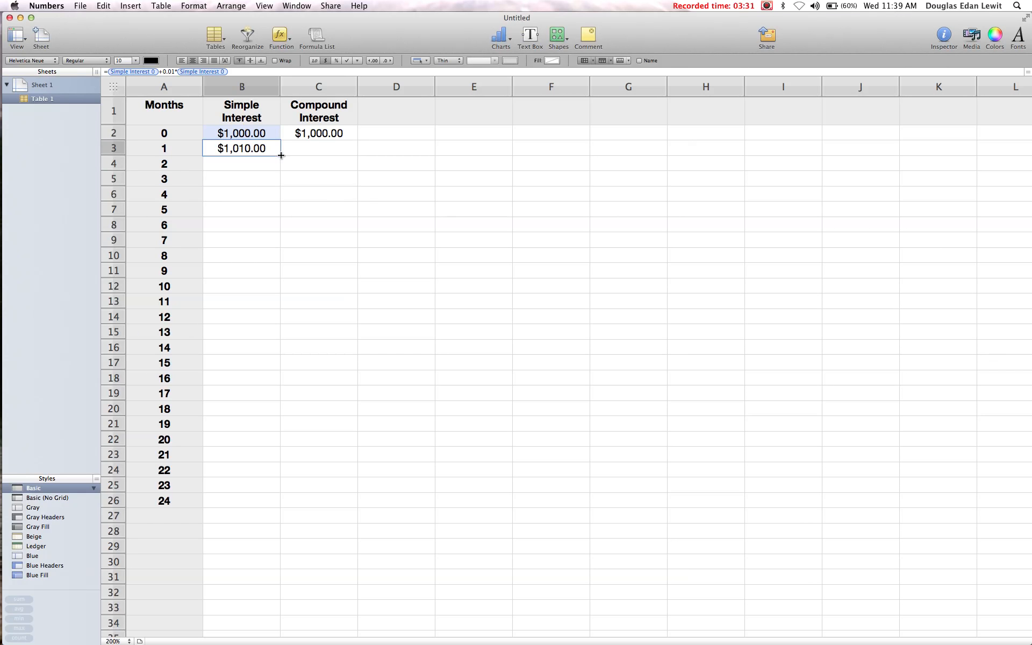
mouse_move(281, 155)
mouse_down()
mouse_move(283, 500)
mouse_move(269, 139)
mouse_move(269, 151)
mouse_up()
double_click(271, 148)
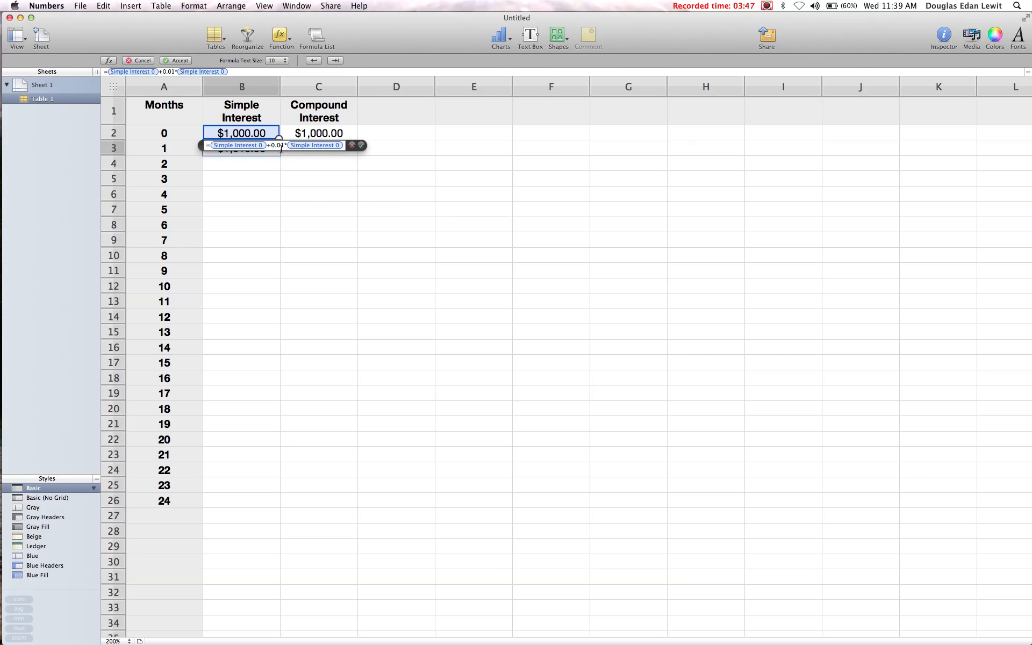
key(BackSpace)
key(BackSpace)
key(BackSpace)
key(BackSpace)
key(BackSpace)
key(BackSpace)
key(BackSpace)
key(BackSpace)
key(BackSpace)
key(BackSpace)
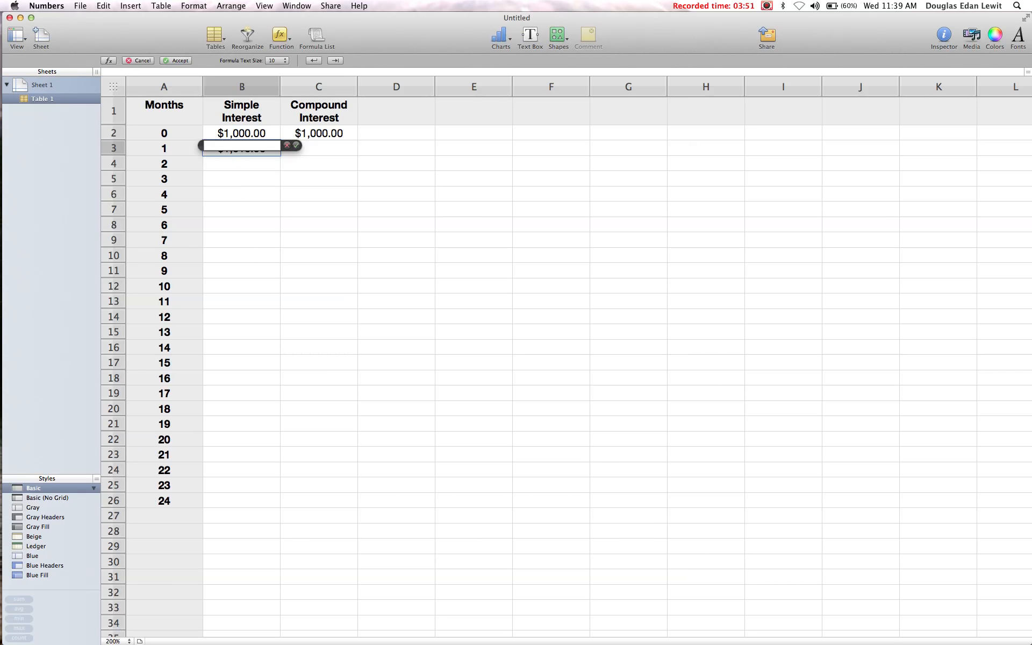
text(=B)
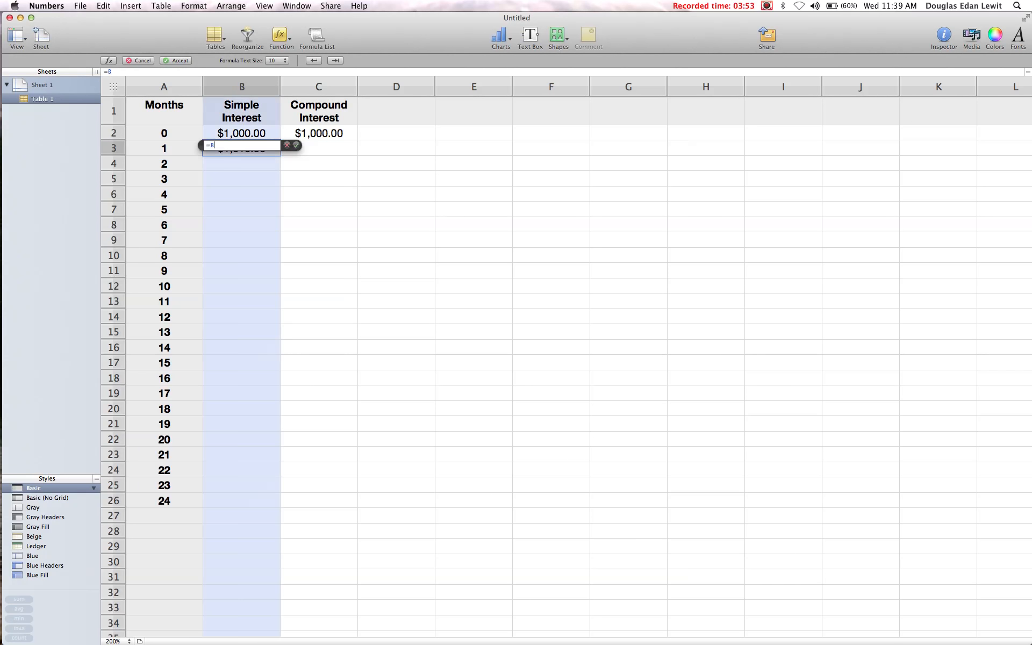
text(2+)
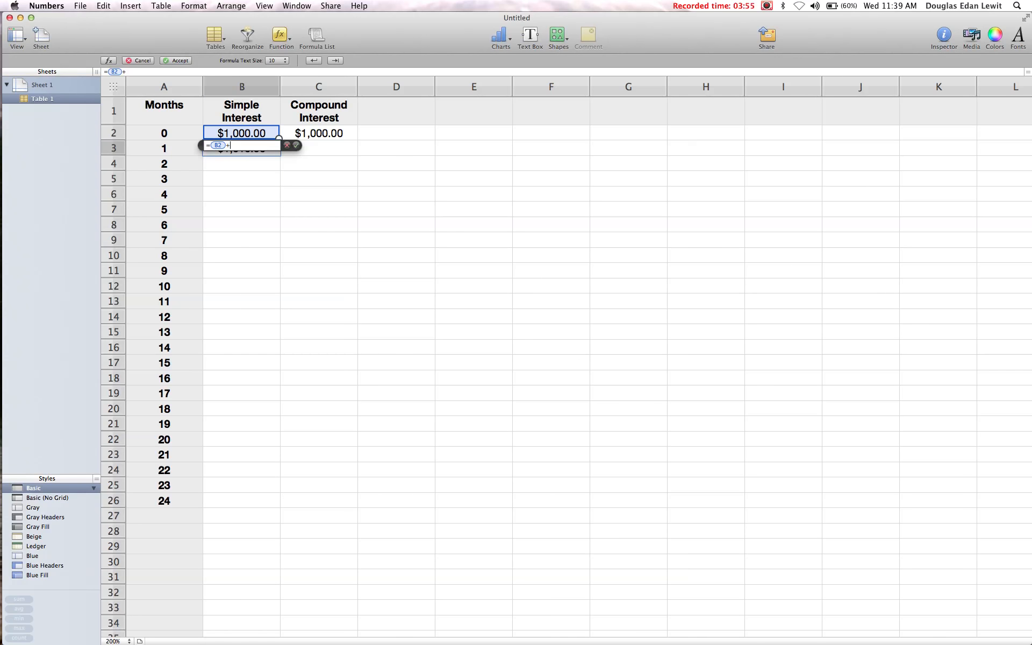
text(.01*1000)
key(Return)
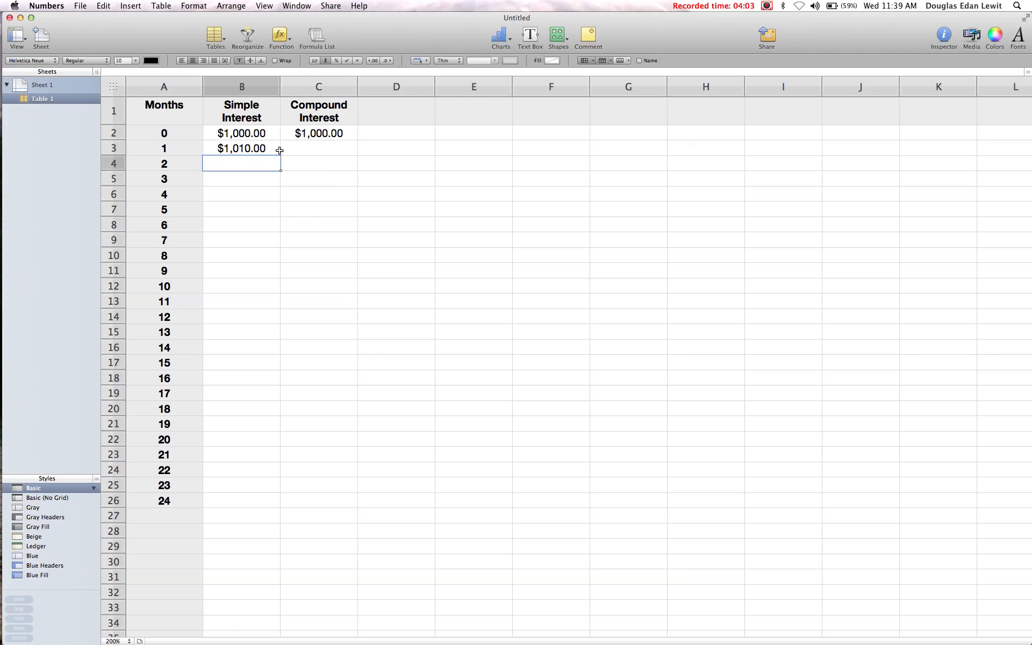
click(280, 150)
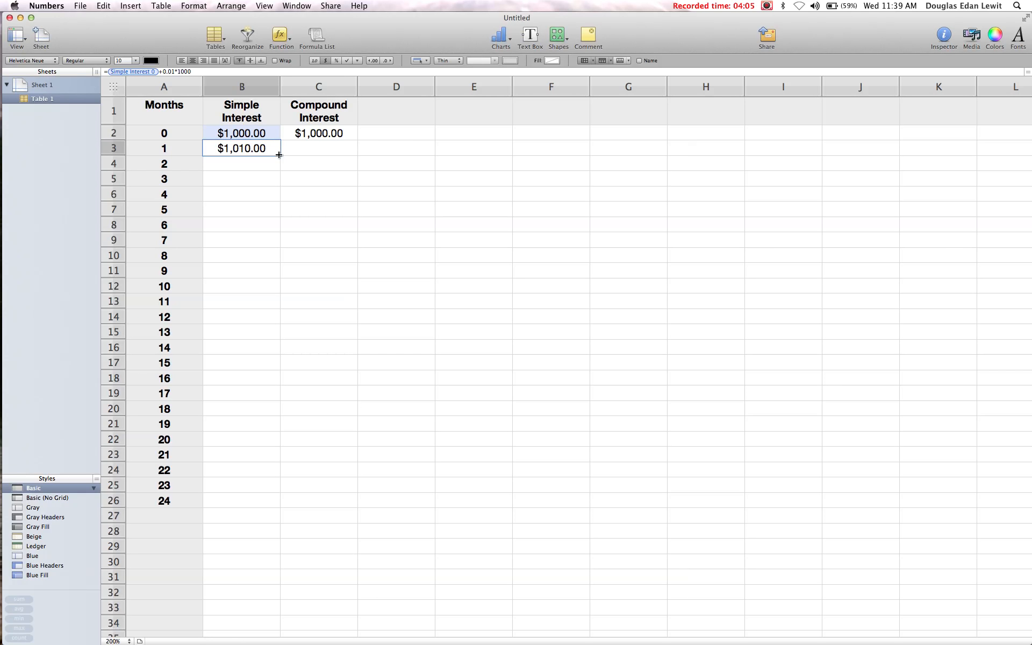
drag(280, 157, 280, 502)
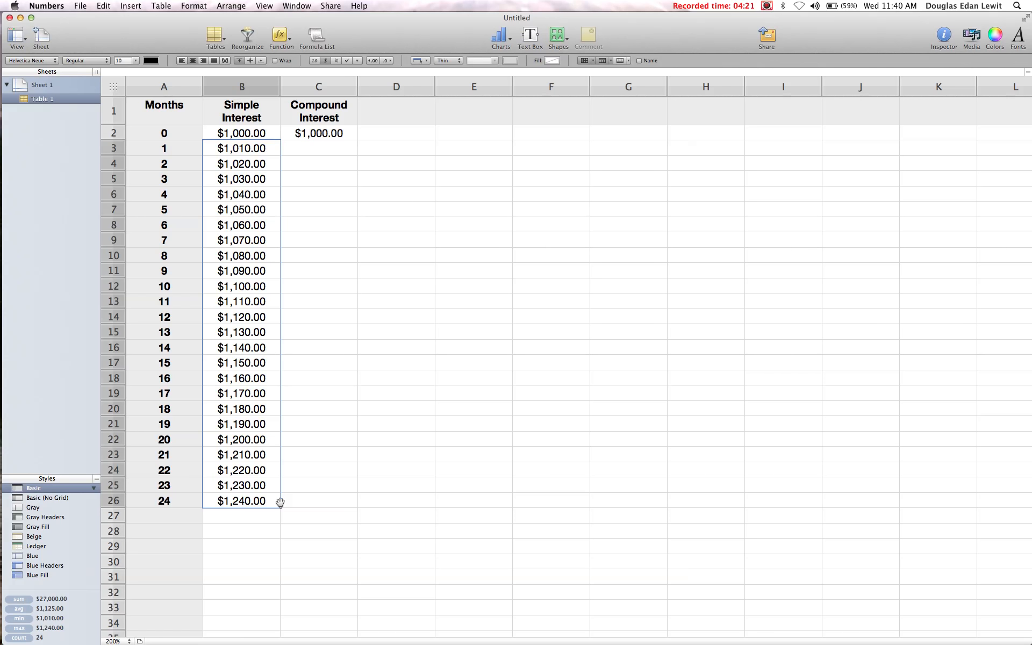
- Enter the formula =C2*1.01 in C3 and fill it down through C26
click(328, 149)
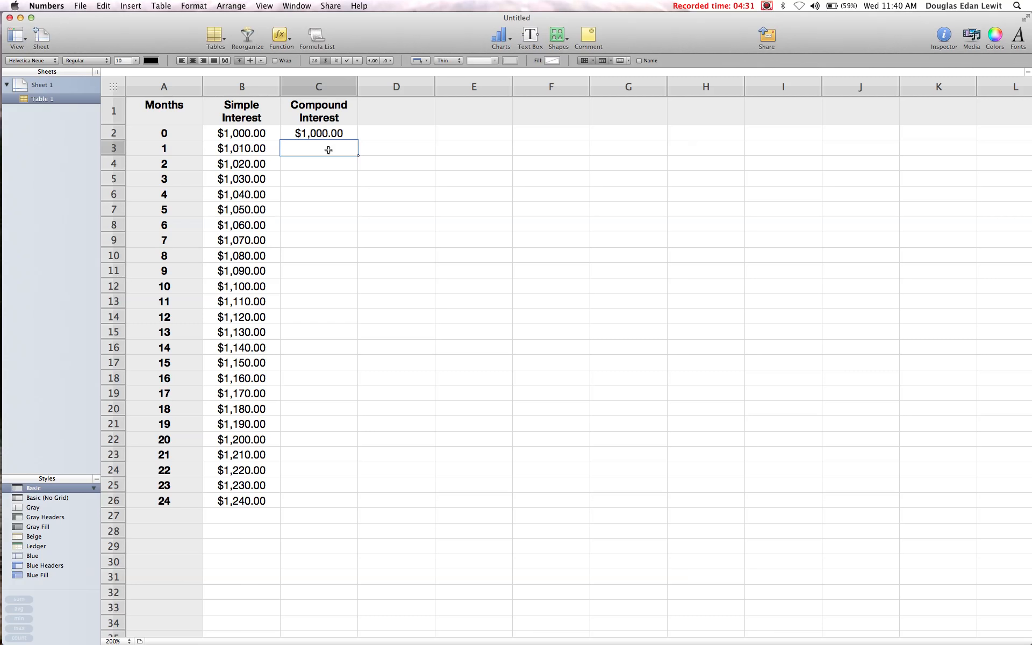
text(=C)
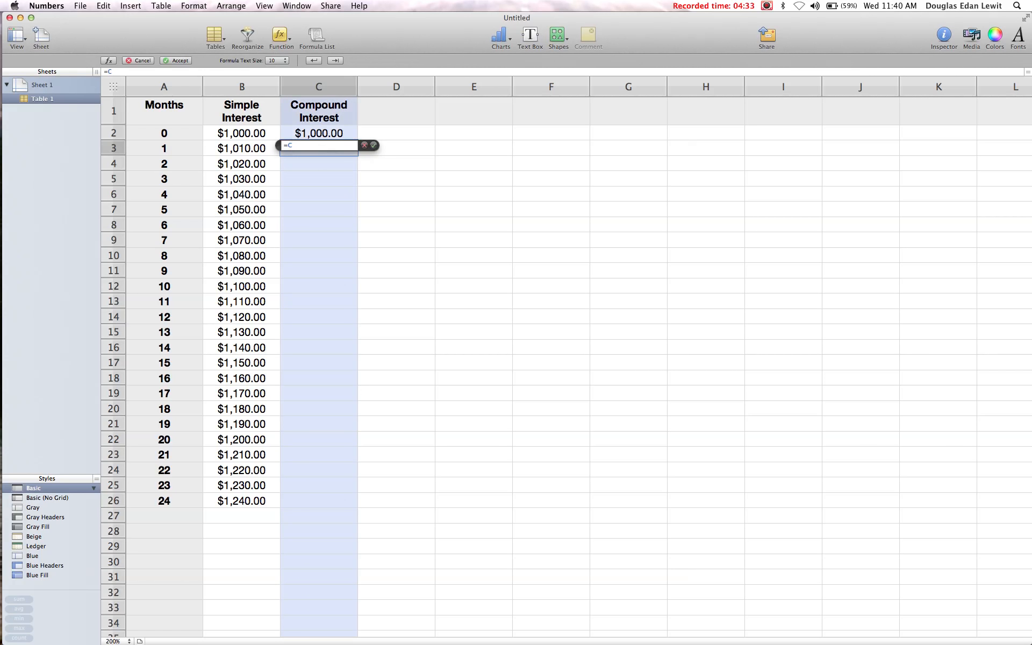
text(2)
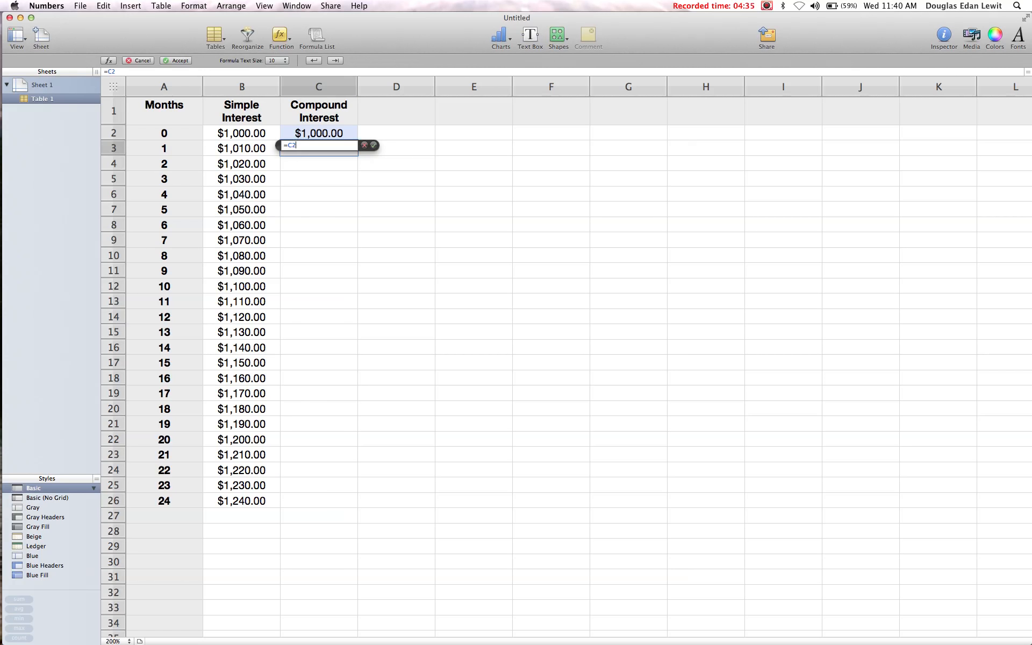
text(*)
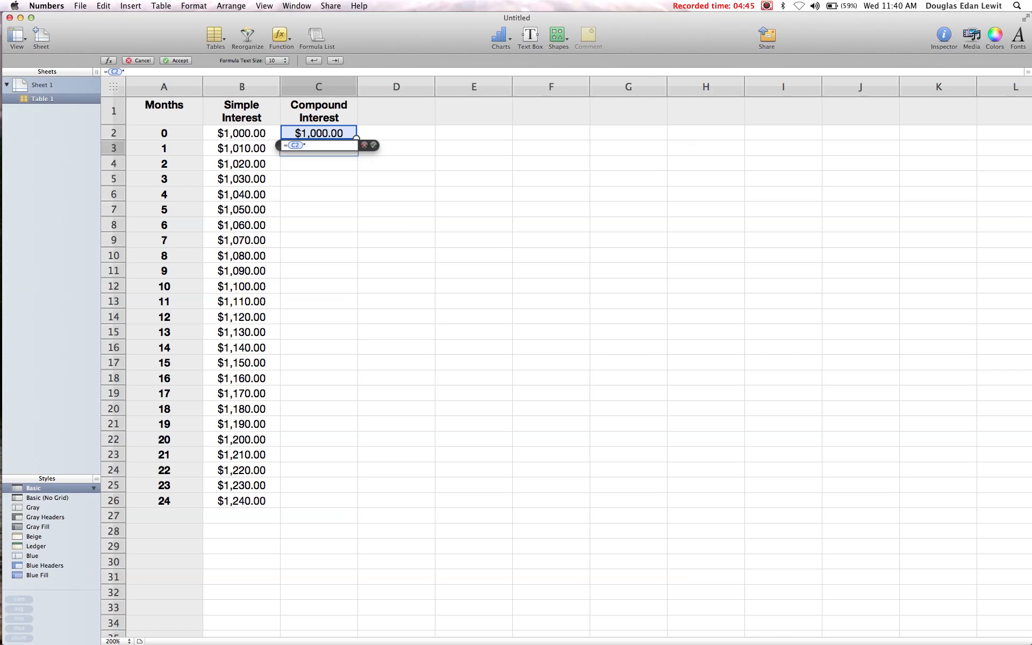
text(1.01)
key(Return)
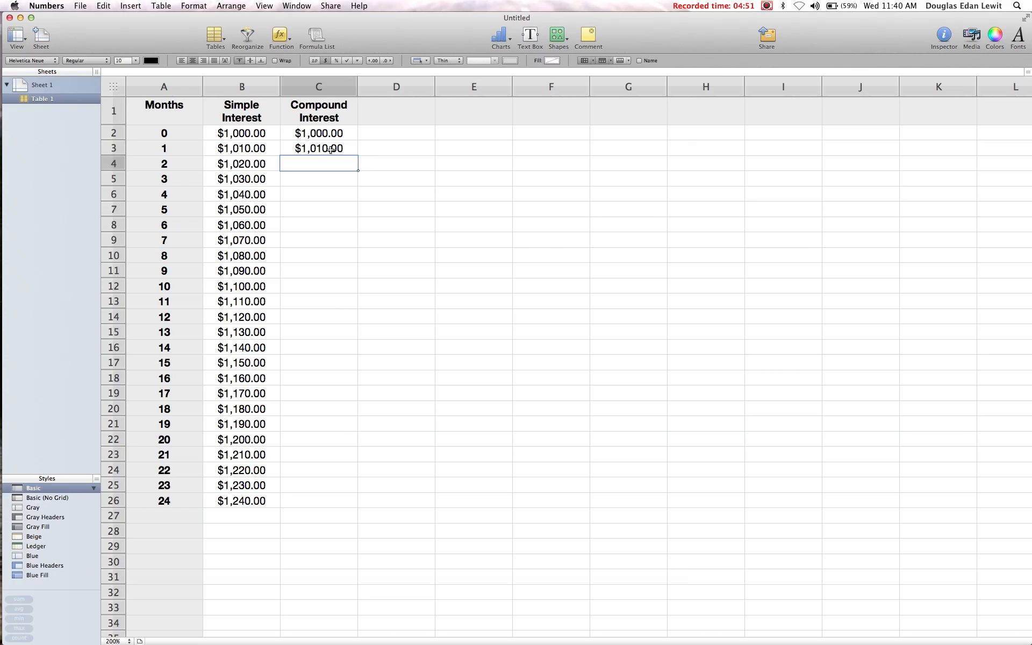
click(338, 150)
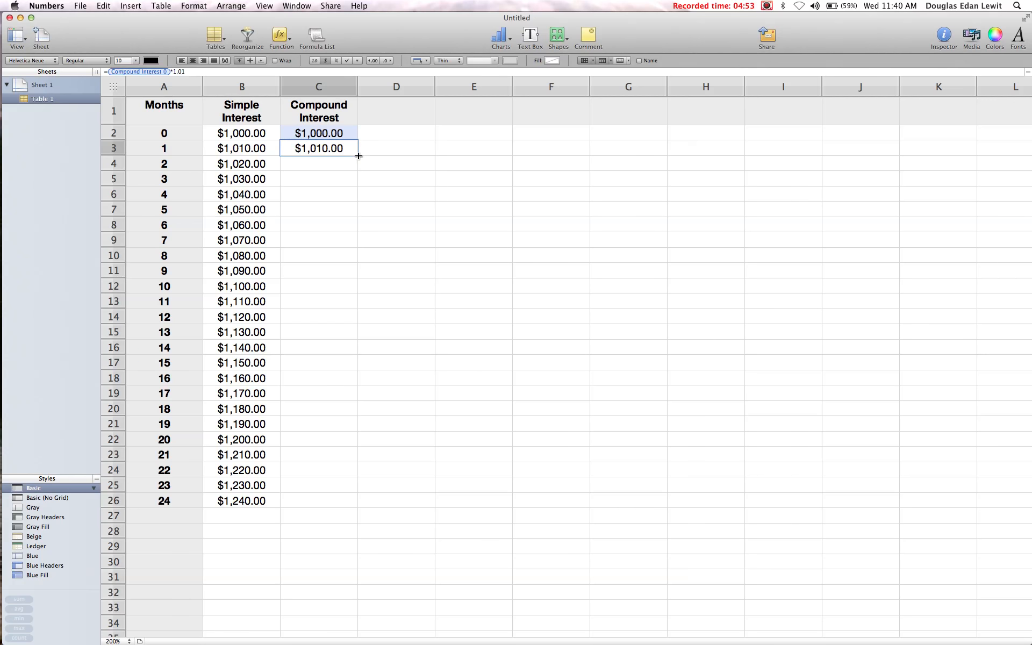
drag(357, 155, 352, 496)
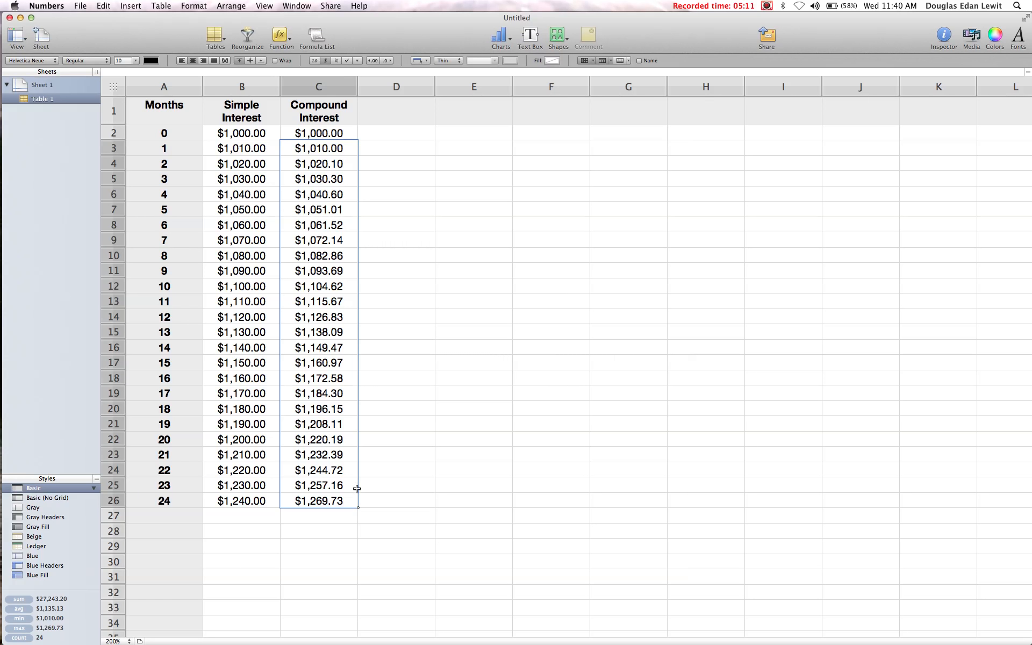
- Add the column heading "Difference Between C and B" in D1
click(397, 135)
click(393, 114)
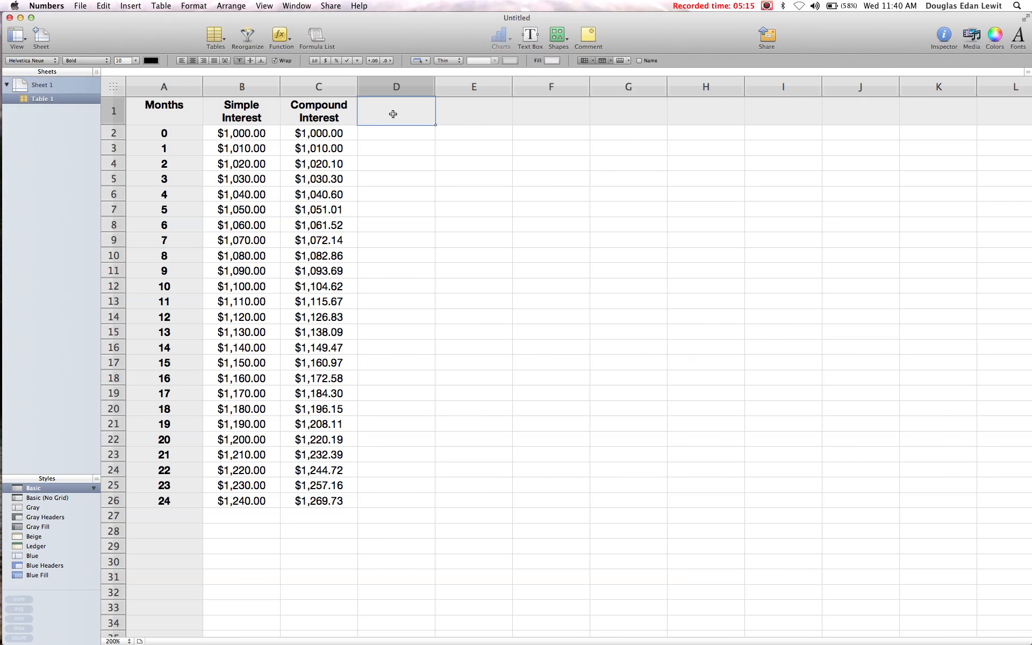
text(Difference Between)
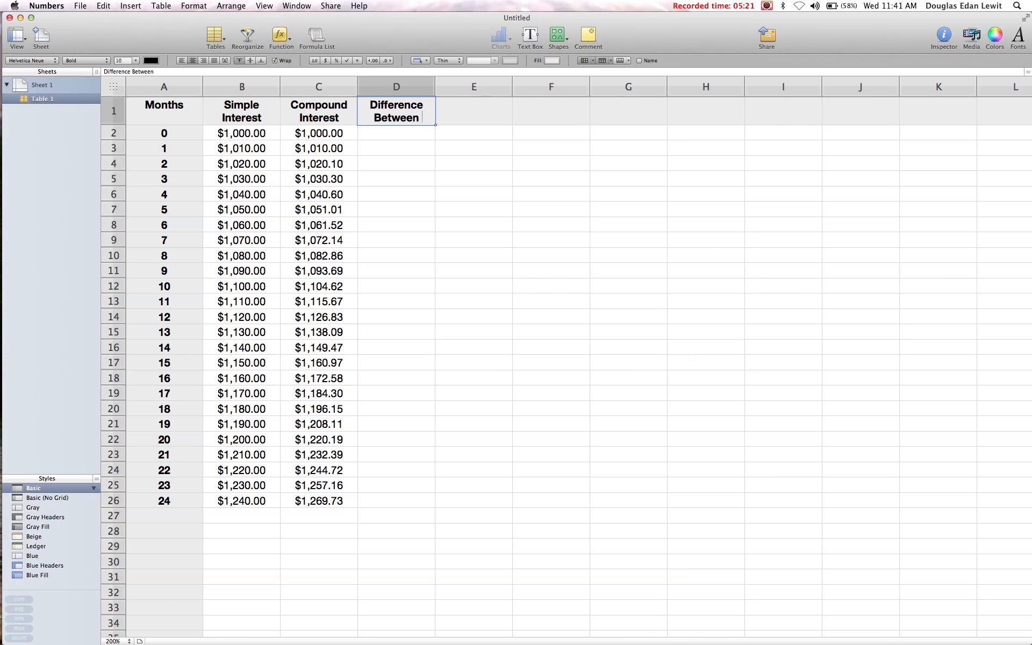
text( C and B)
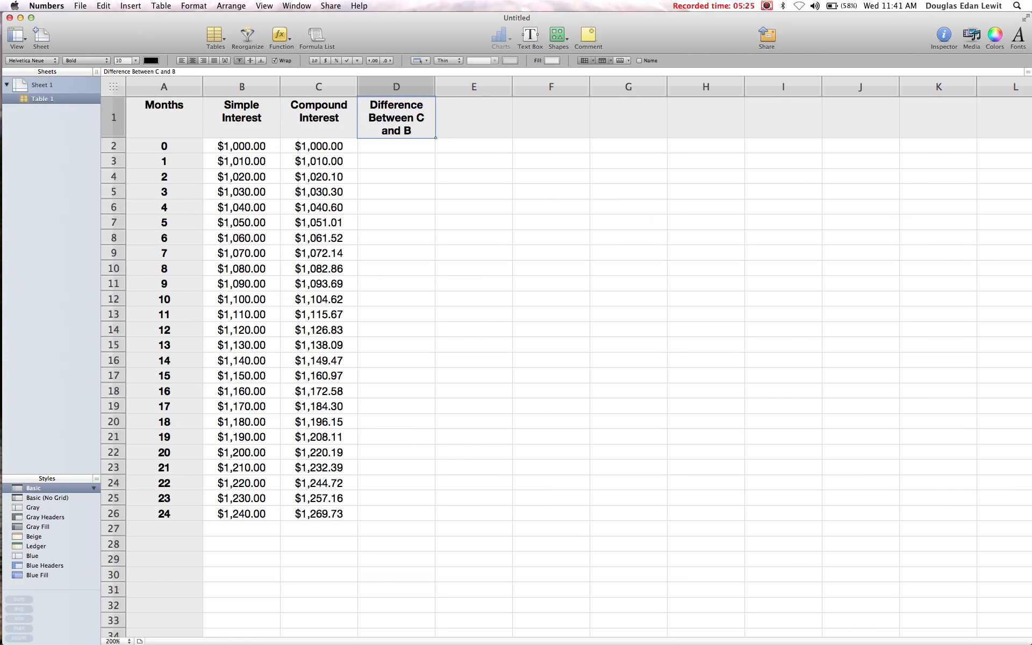
- Enter the formula =C2-B2 in D2 to subtract simple interest from compound interest for month 0
click(395, 148)
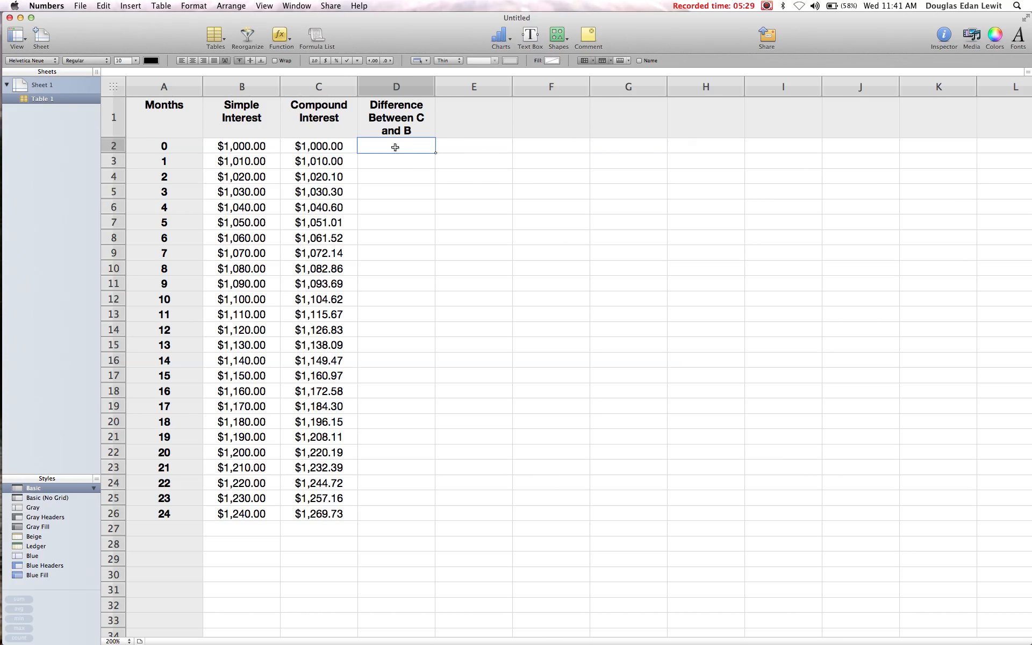
text(C2)
key(BackSpace)
key(BackSpace)
text(=)
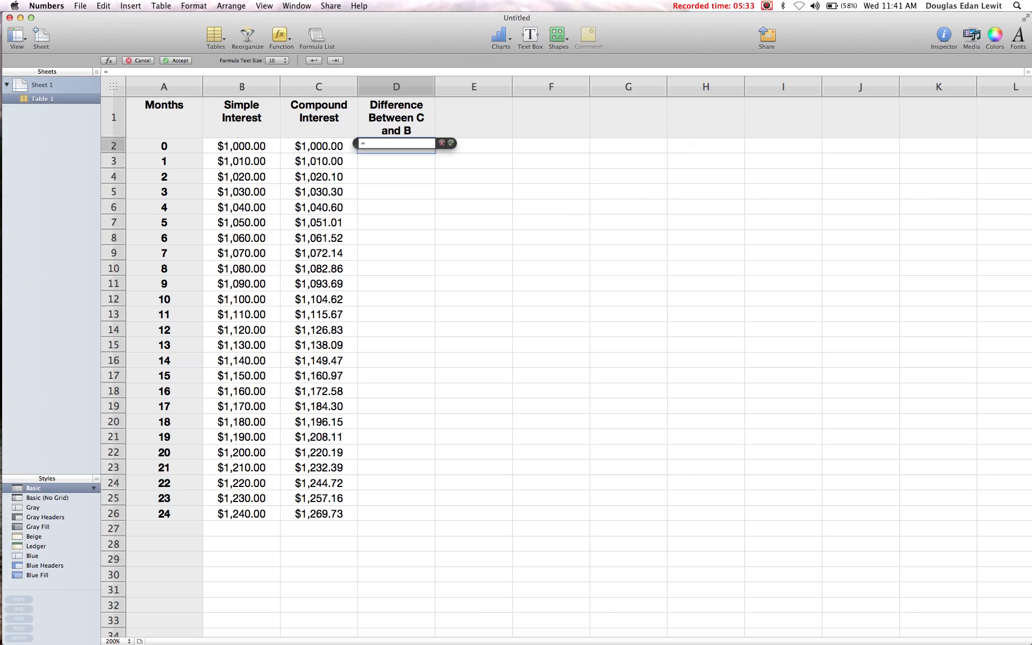
text(C2-)
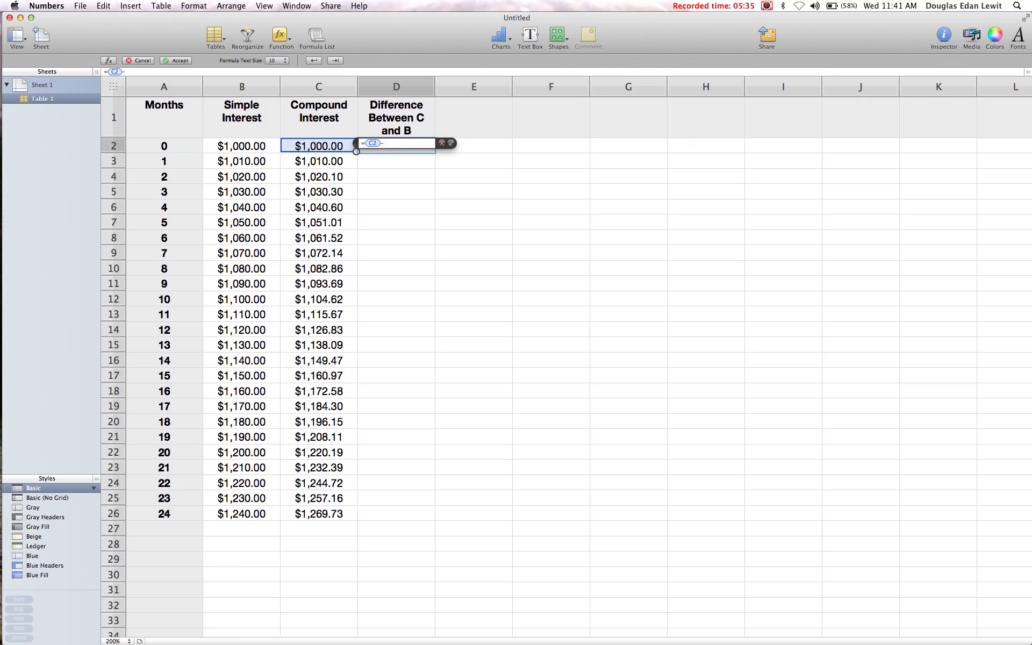
text(B2)
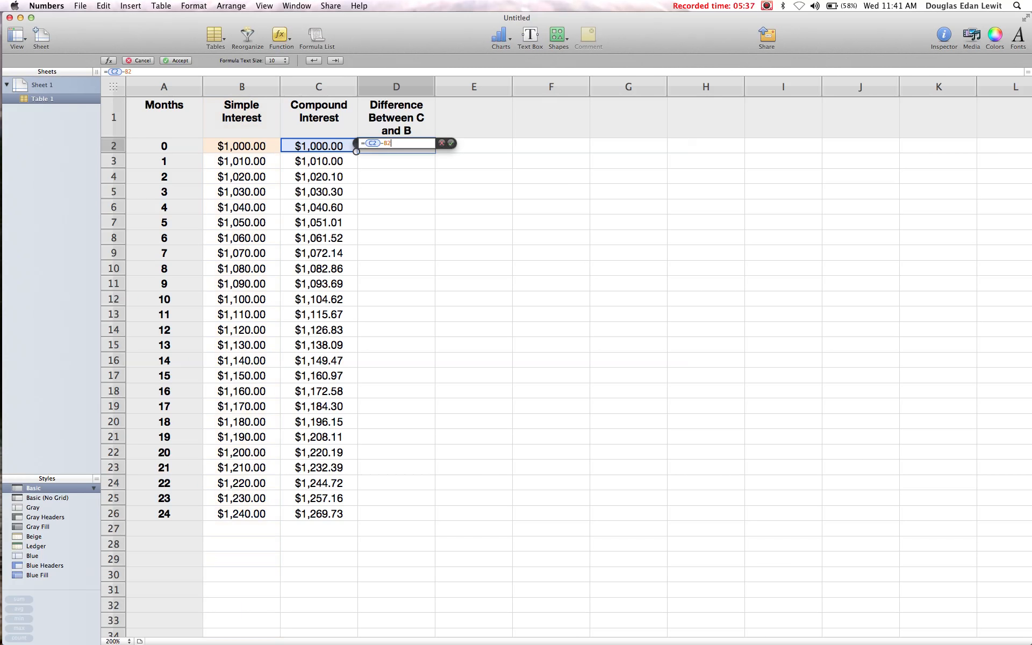
key(Return)
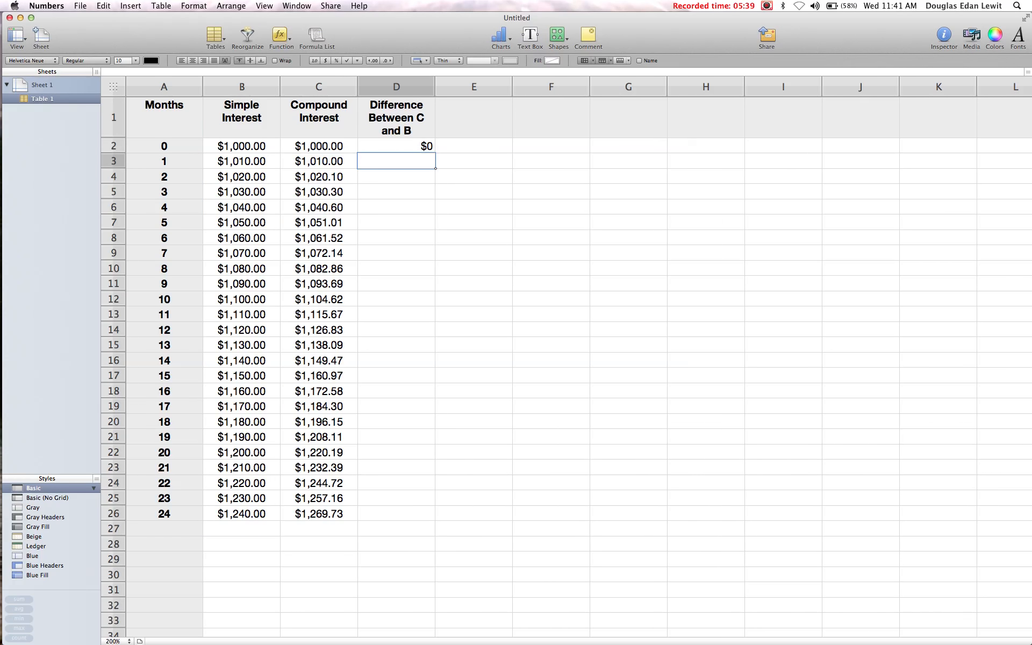
- Centre the contents of column D and fill the D2 formula down through D26
click(409, 85)
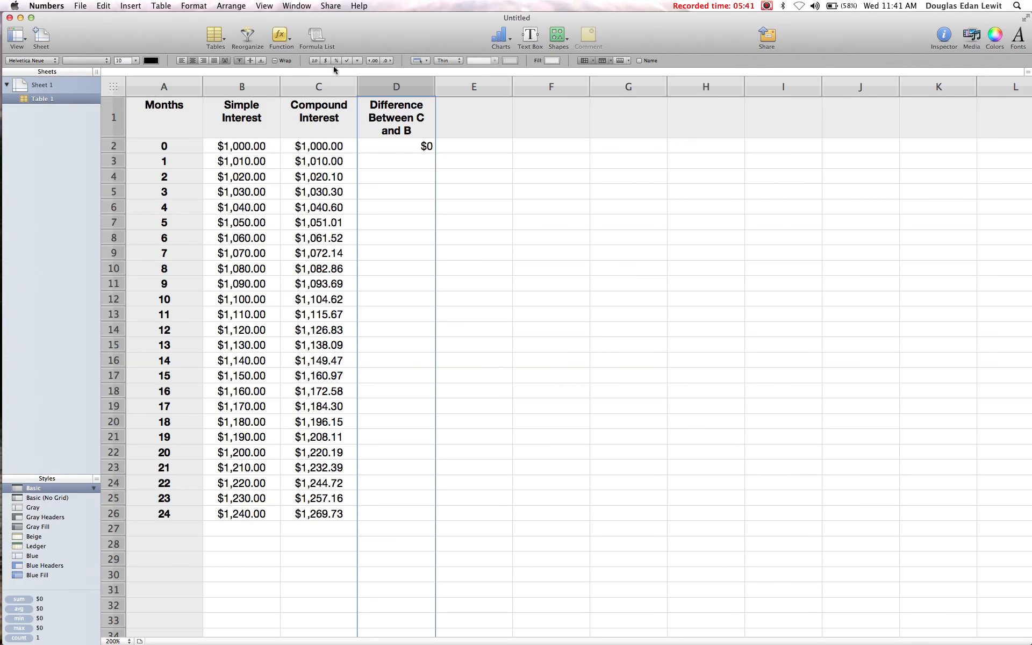
click(193, 60)
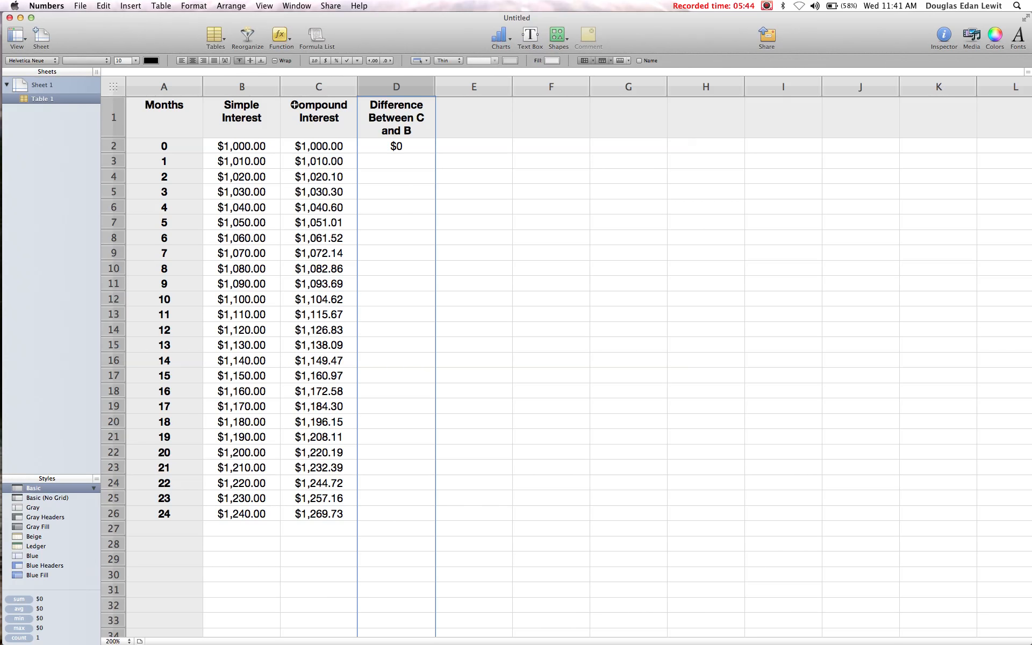
click(417, 148)
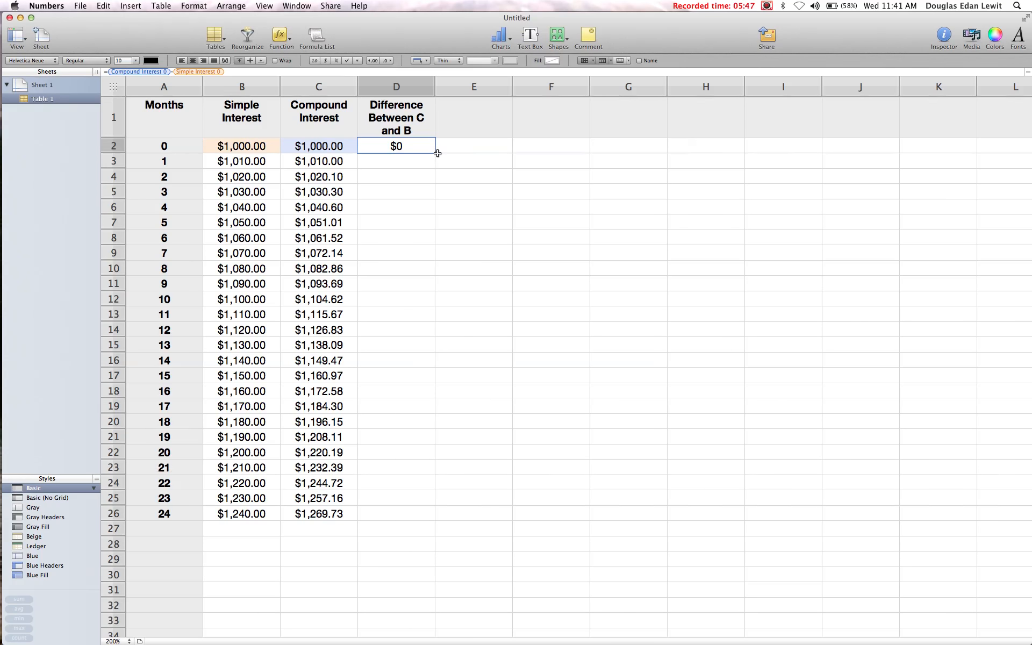
drag(435, 156, 433, 161)
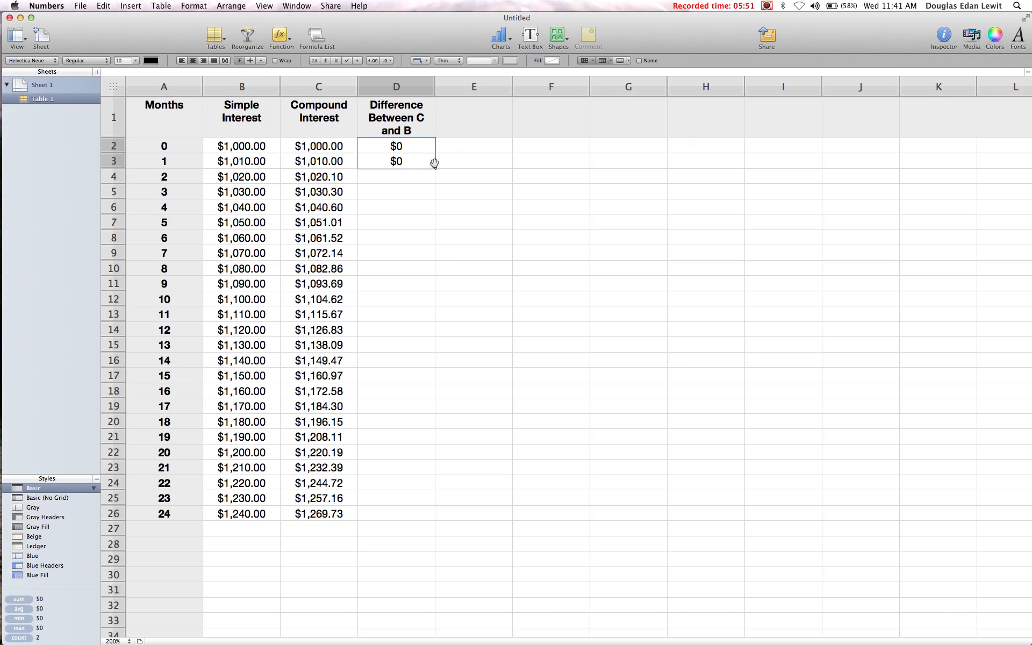
drag(434, 164, 436, 511)
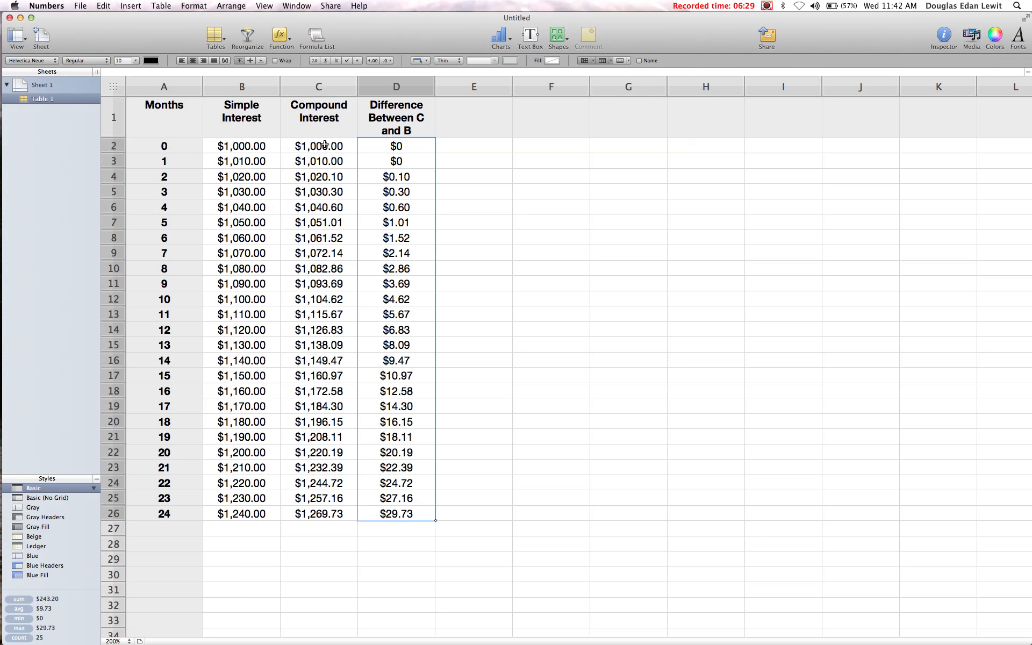
click(767, 6)
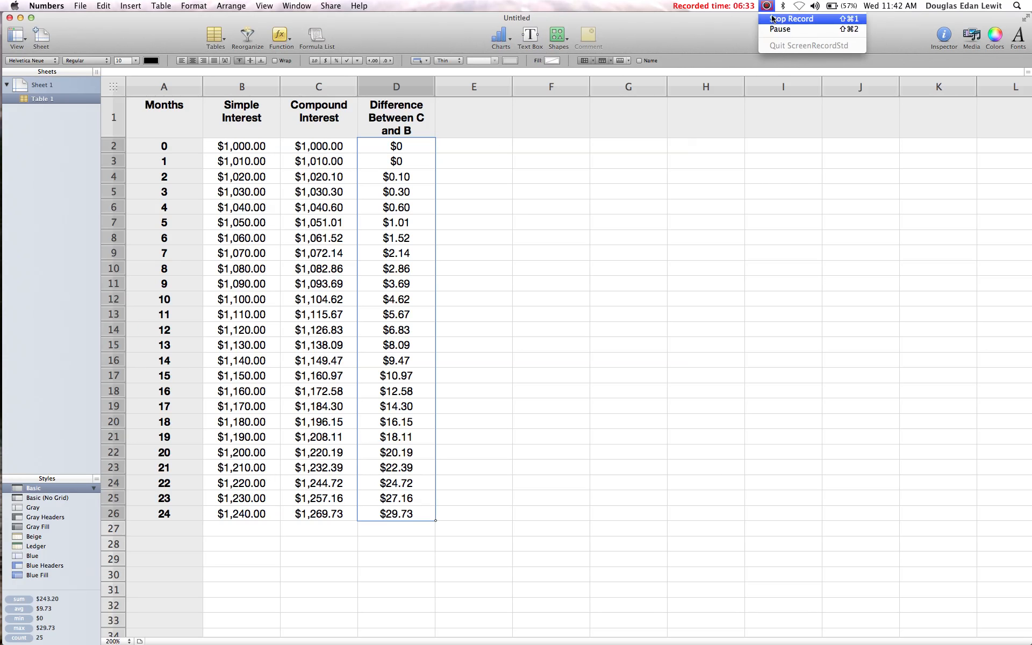